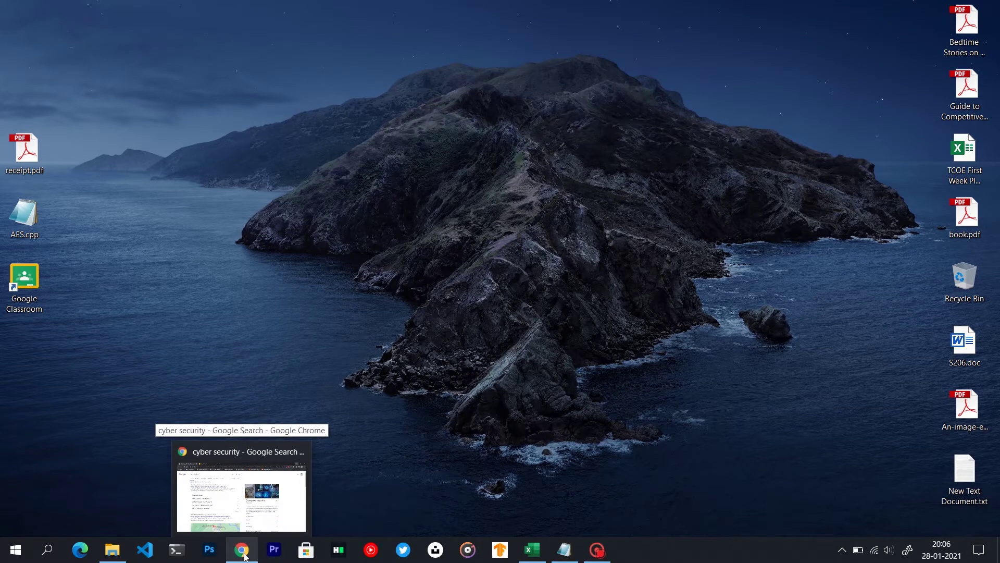
# - Restore the Chrome window with the 'cyber security' Google results from the taskbar
pyautogui.click(241, 550)
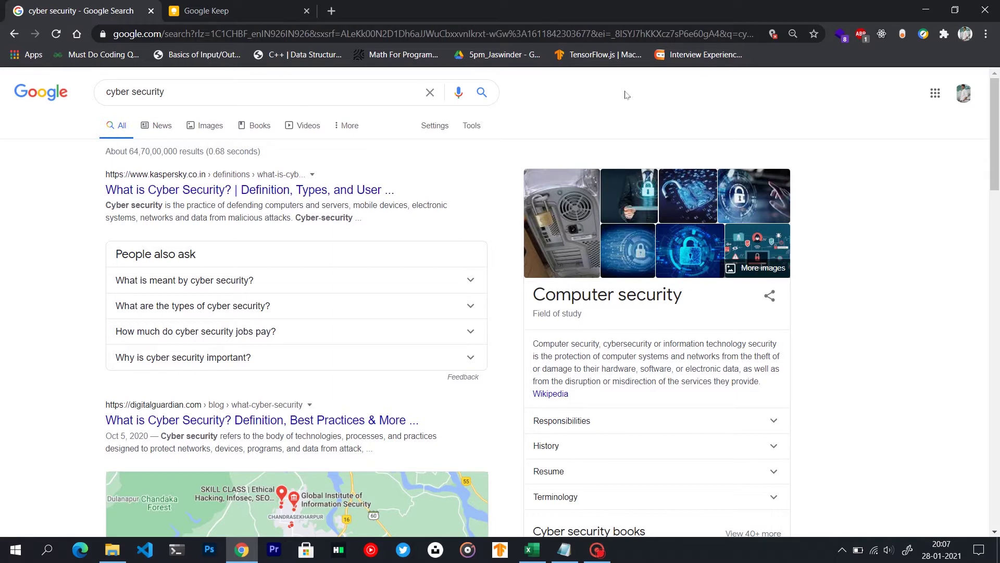
# - Search Google for 'pentesting' and highlight 'network or web application' in its overview
pyautogui.click(264, 98)
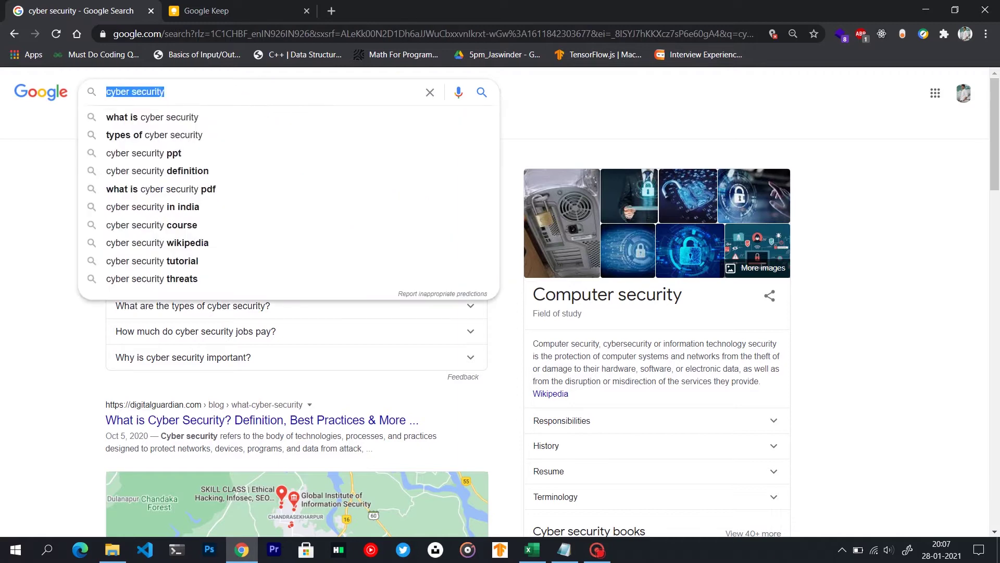
pyautogui.write('pentesting')
pyautogui.press('Return')
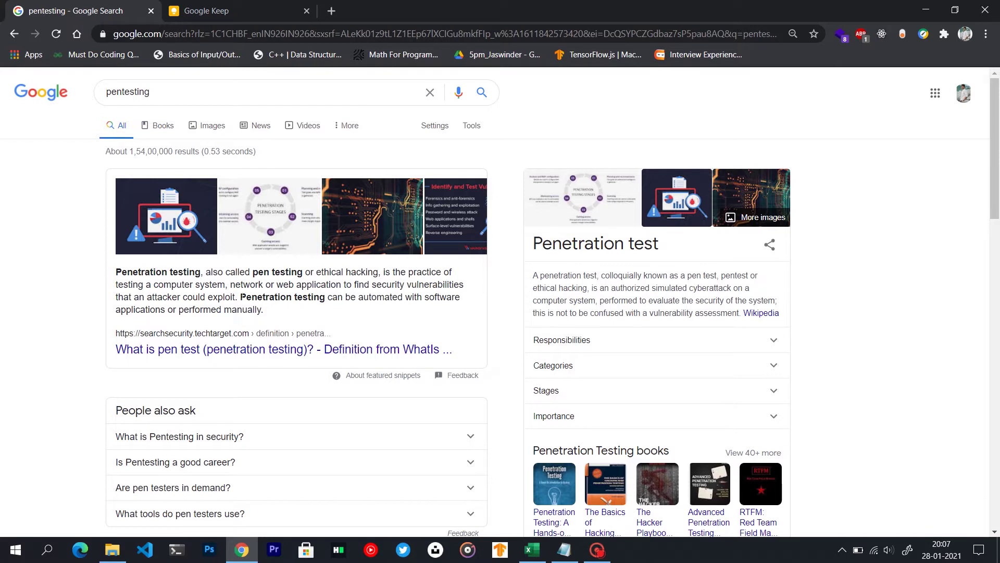
pyautogui.moveTo(231, 285); pyautogui.dragTo(337, 290)
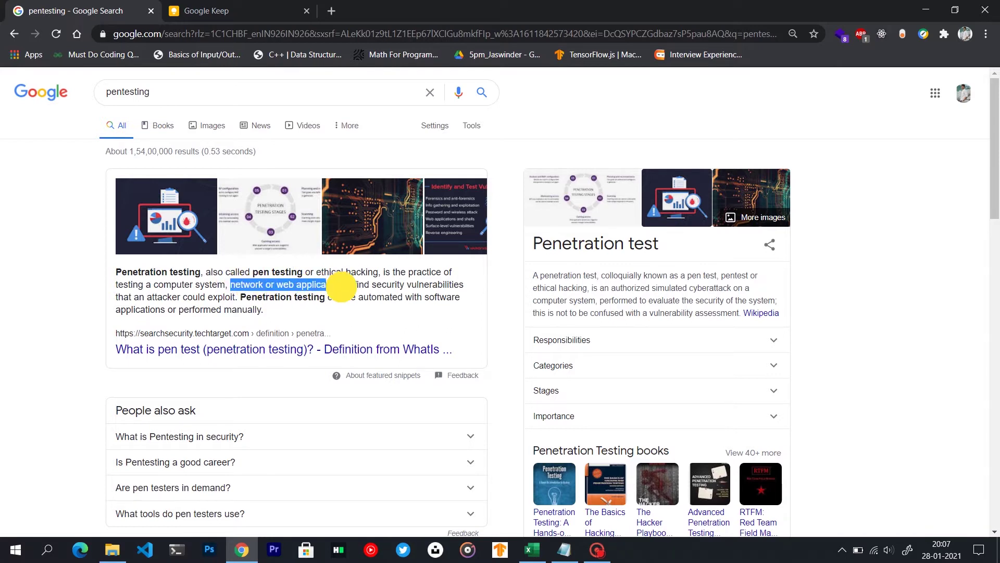
pyautogui.click(338, 290)
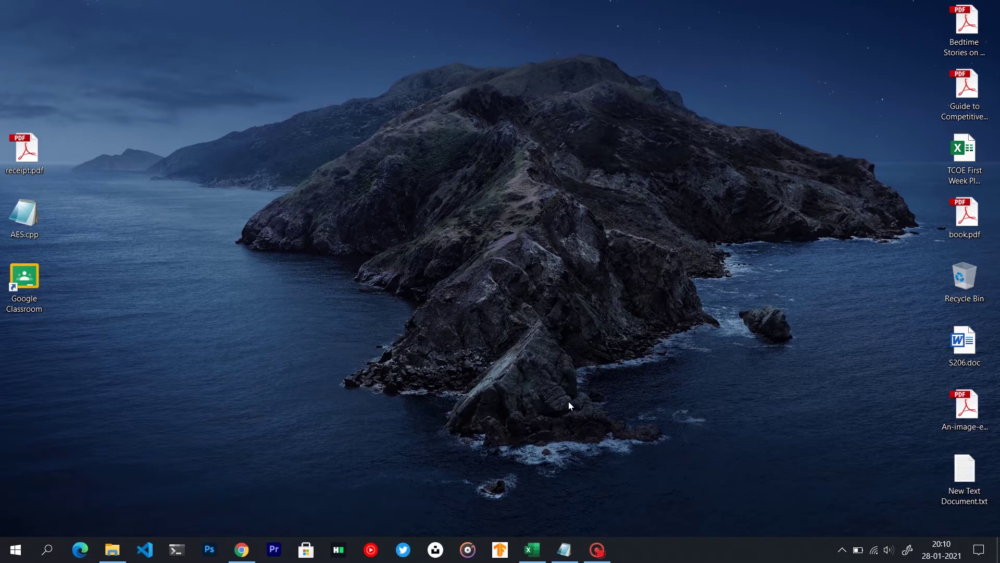
pyautogui.click(242, 550)
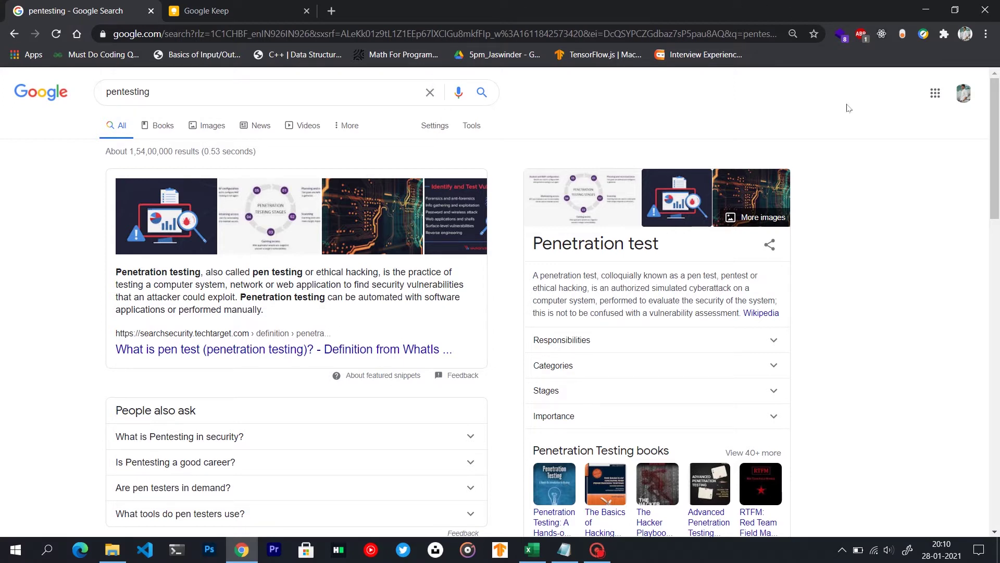
# - In the Notepad roadmap, highlight 'Networking' and 'Web development' in the concepts line
pyautogui.click(567, 552)
pyautogui.moveTo(377, 217)
pyautogui.mouseDown()
pyautogui.moveTo(429, 213)
pyautogui.moveTo(379, 215)
pyautogui.mouseUp()
pyautogui.click(429, 213)
pyautogui.click(458, 216)
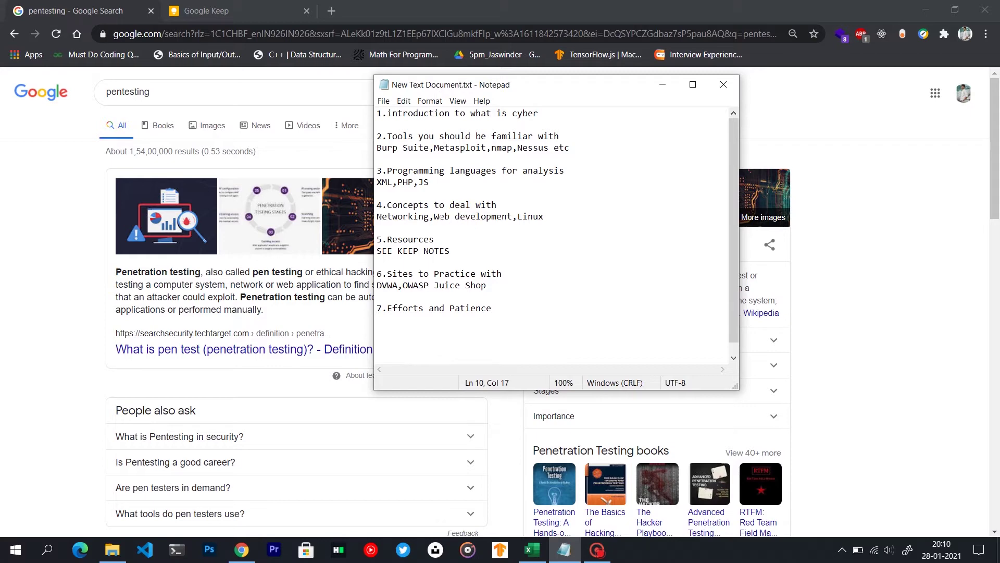
pyautogui.moveTo(434, 216); pyautogui.dragTo(512, 217)
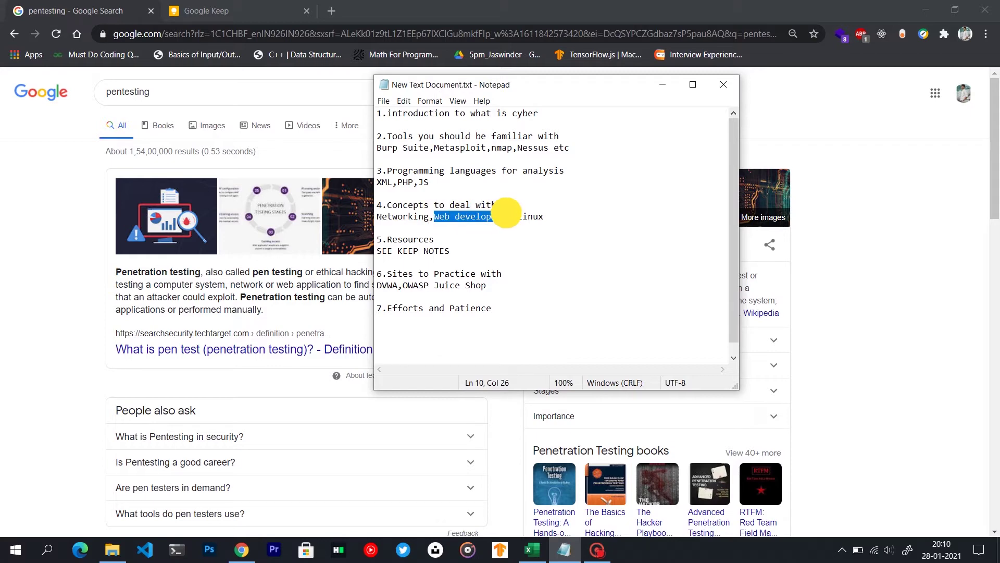
pyautogui.click(513, 217)
# - Search Google for 'geeksforgeeks networking' by picking the suggested query
pyautogui.click(191, 87)
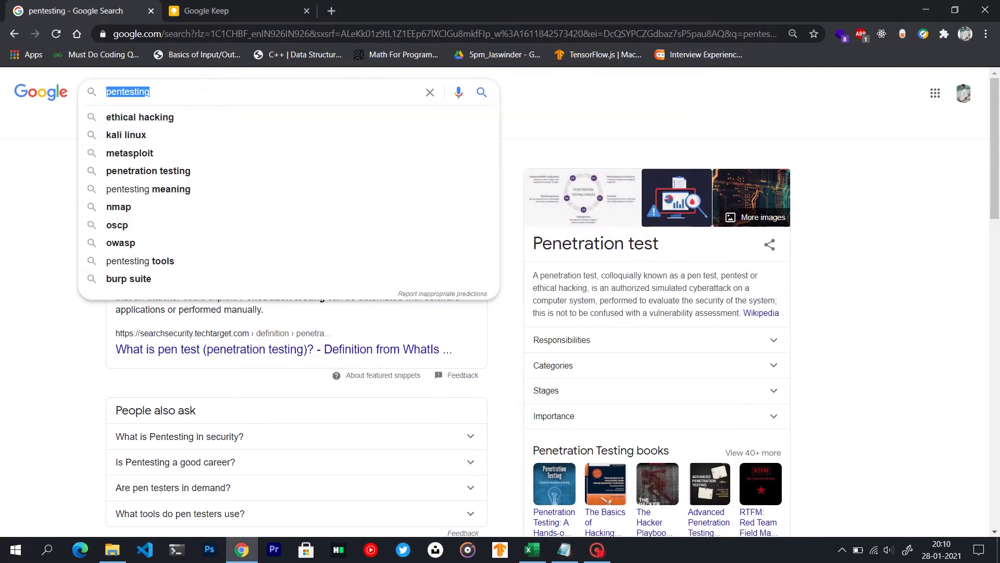
pyautogui.write('geeksforgeeks ne')
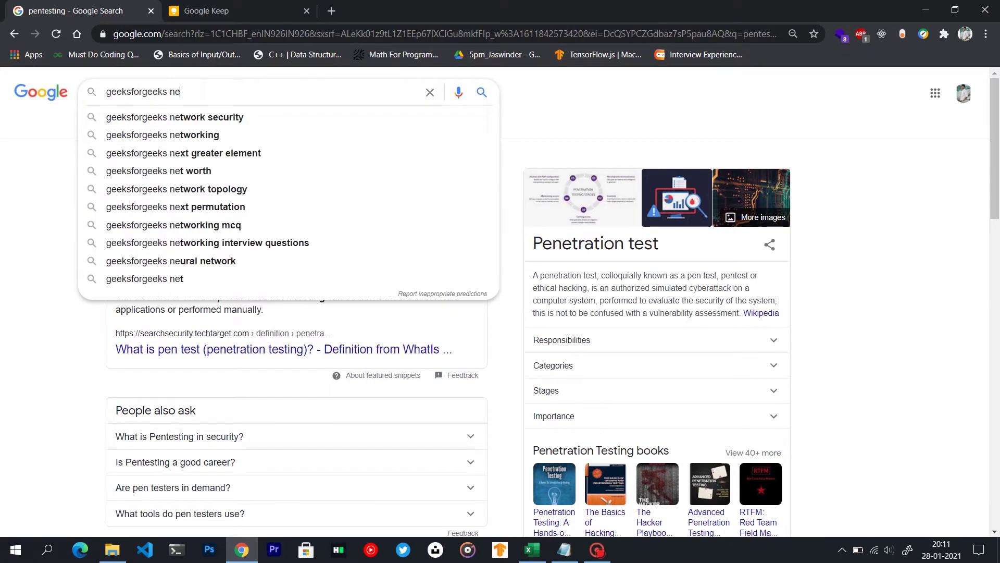
pyautogui.write('tw')
pyautogui.press('Down')
pyautogui.press('Down')
pyautogui.press('Return')
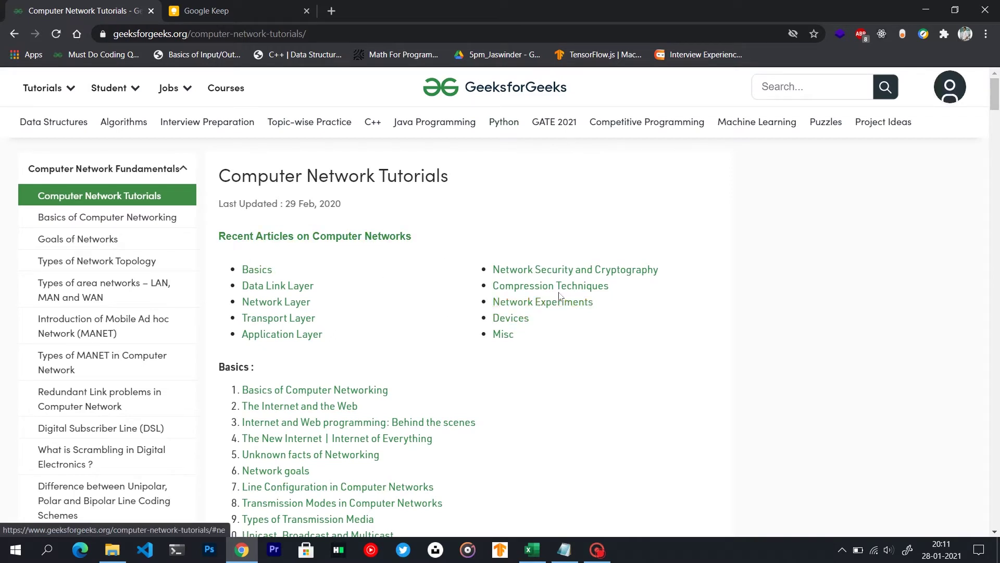
pyautogui.scroll(-1, 661, 249)
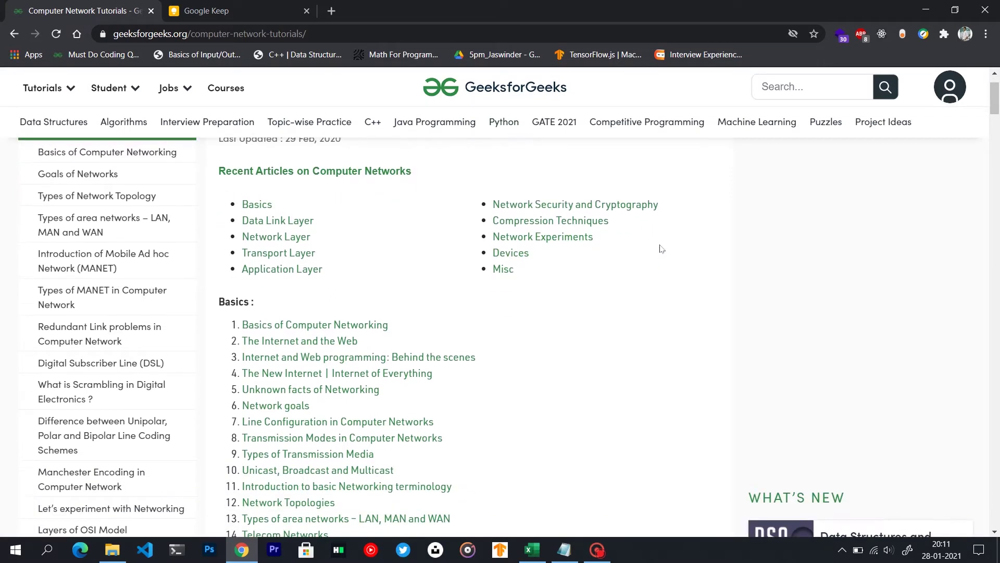
pyautogui.scroll(-1, 661, 248)
pyautogui.scroll(-3, 660, 242)
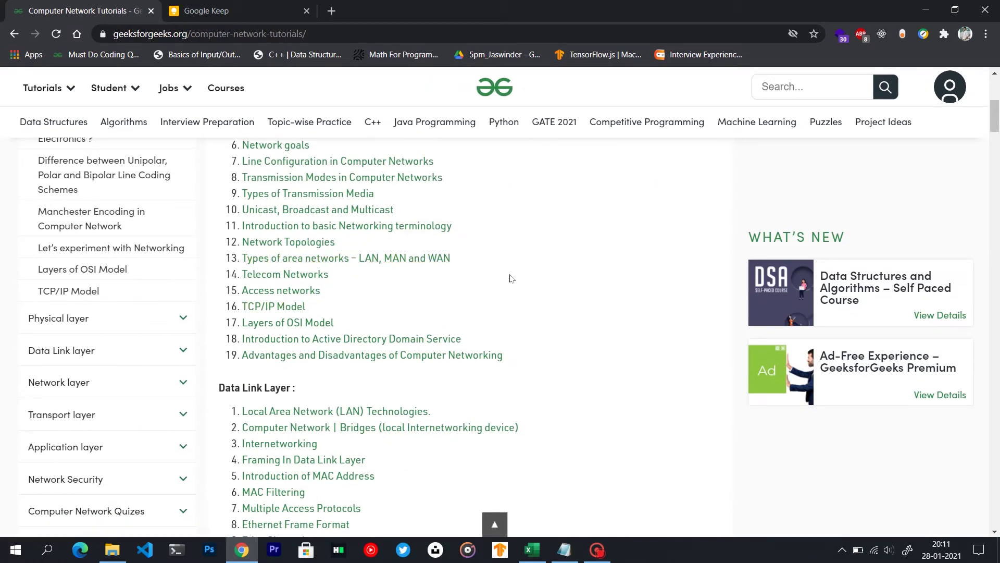
pyautogui.scroll(-1, 512, 274)
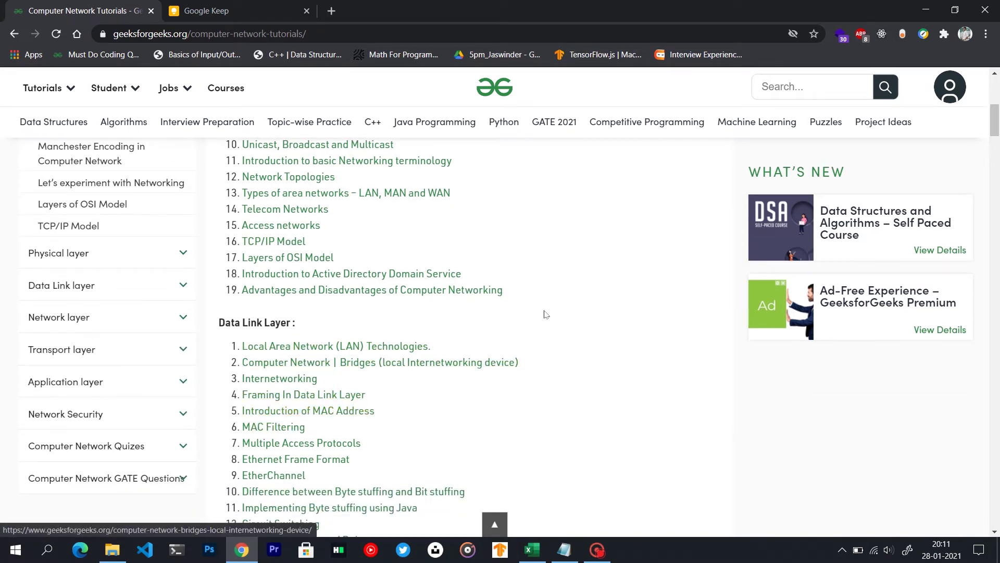
pyautogui.scroll(-1, 592, 266)
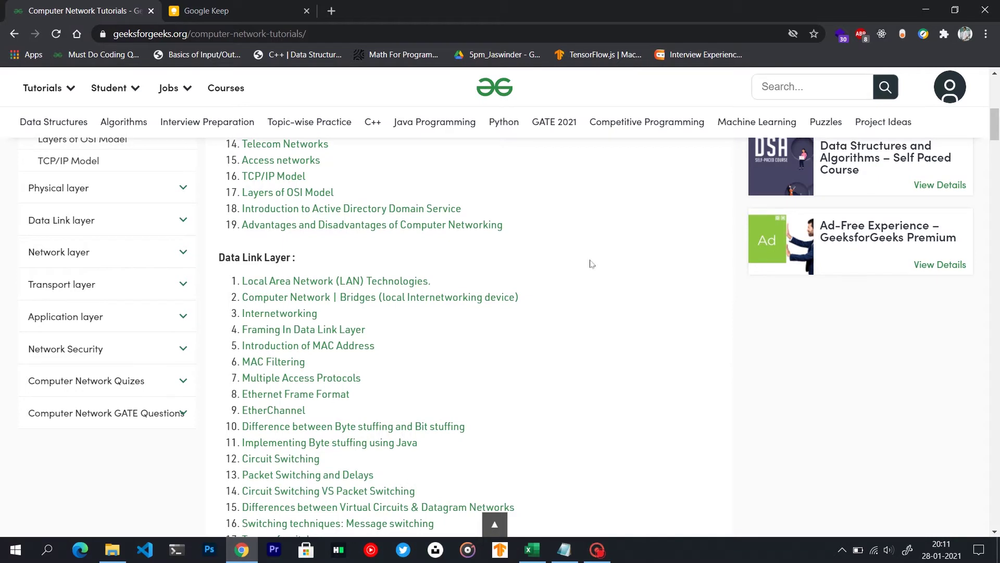
pyautogui.scroll(1, 591, 265)
pyautogui.scroll(-1, 594, 262)
pyautogui.scroll(-1, 597, 257)
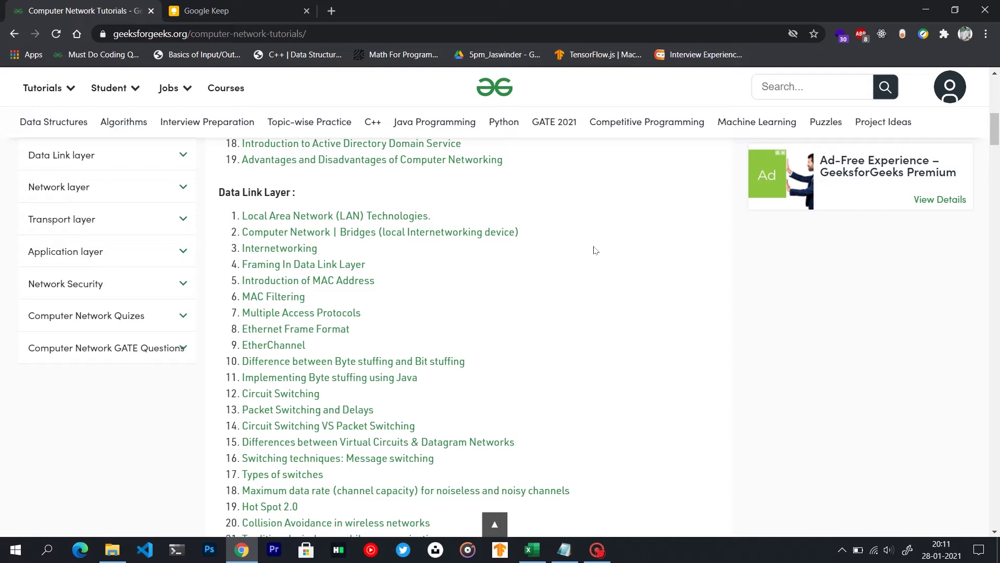
pyautogui.scroll(-2, 530, 226)
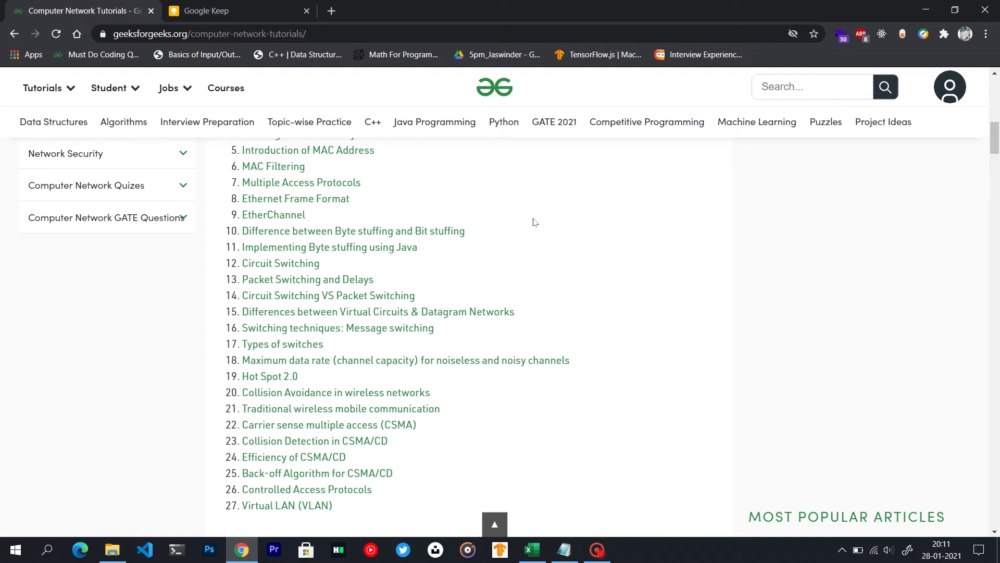
# - Highlight 'Web development' in the Notepad roadmap, then minimize Notepad
pyautogui.click(577, 551)
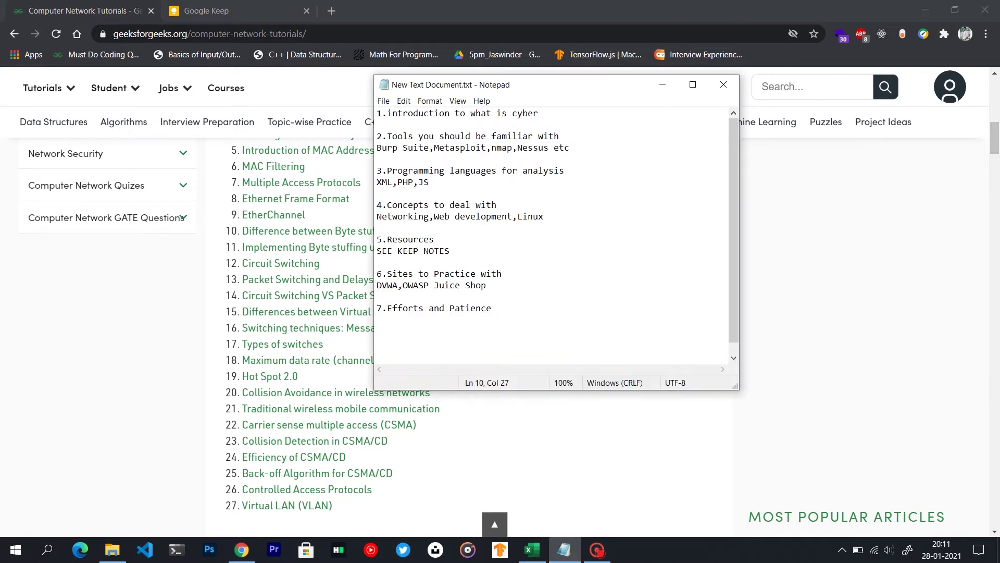
pyautogui.moveTo(433, 217); pyautogui.dragTo(514, 216)
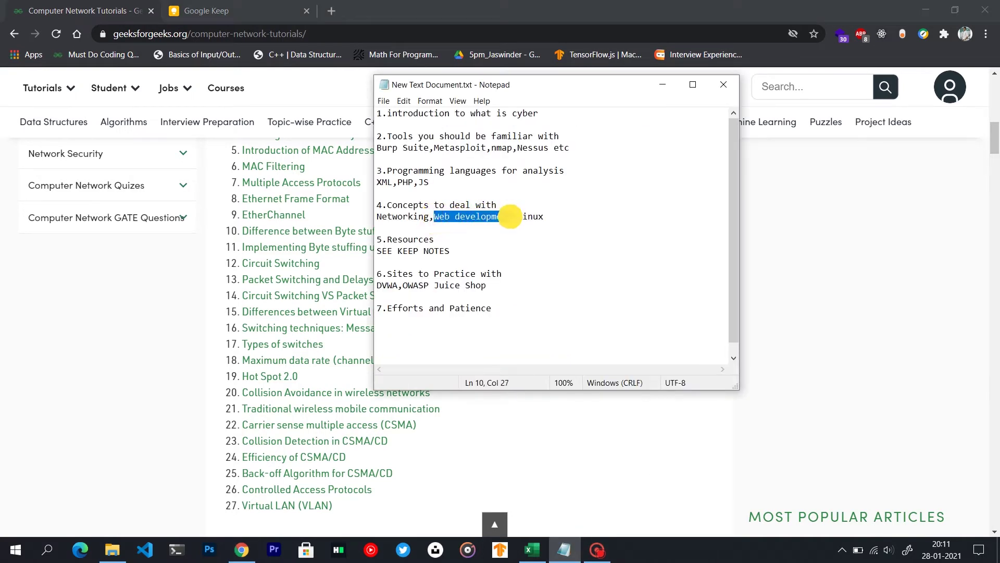
pyautogui.click(513, 216)
pyautogui.click(662, 85)
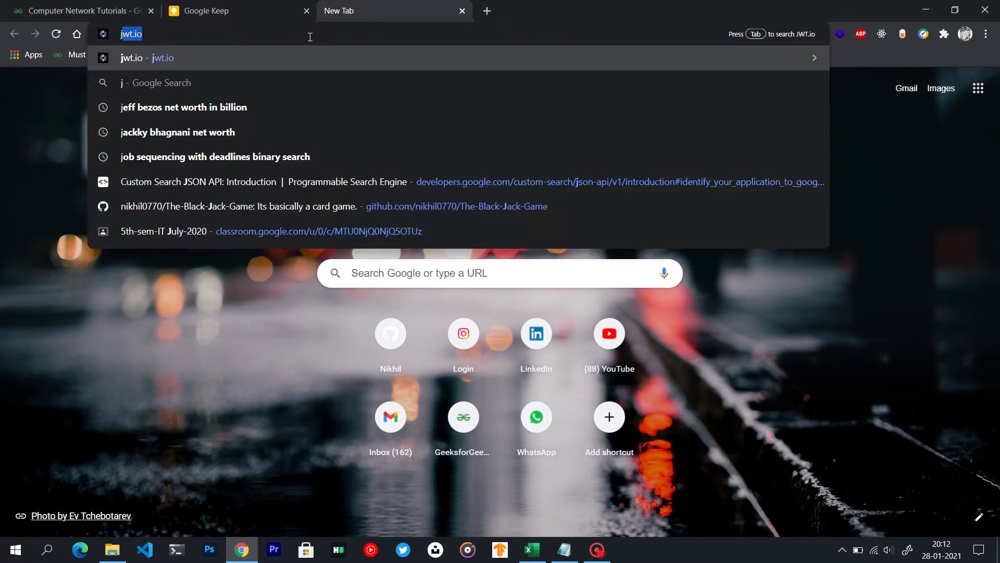
pyautogui.write('s w')
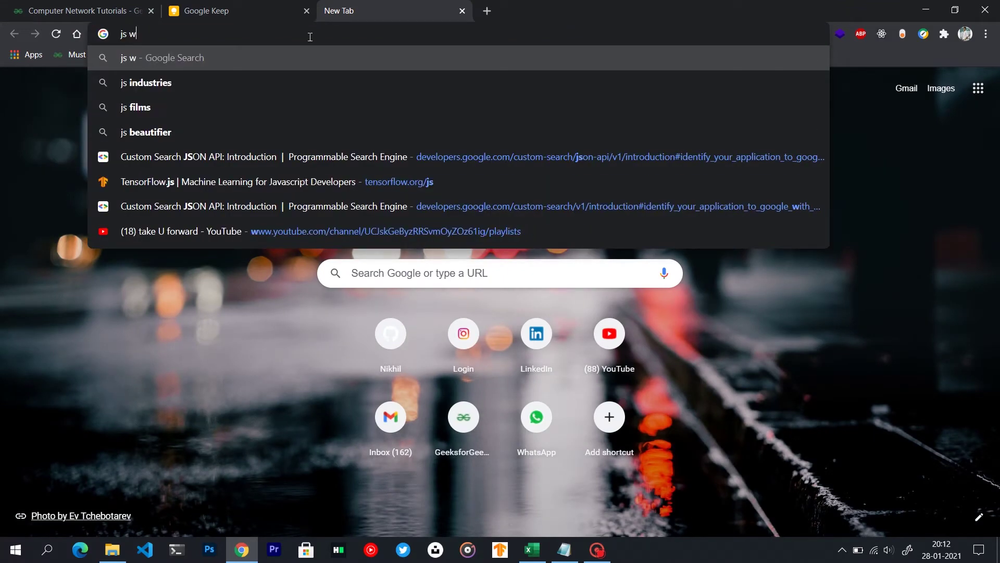
pyautogui.write('e')
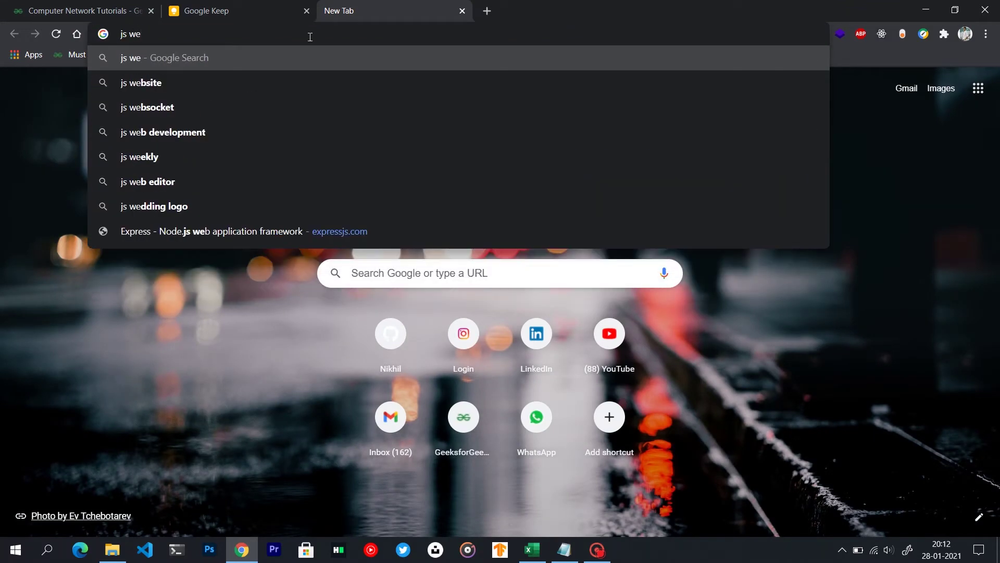
pyautogui.write('b')
# - Search 'js web development', then replace the query with the 'xss attacks' suggestion
pyautogui.press('Down')
pyautogui.press('Down')
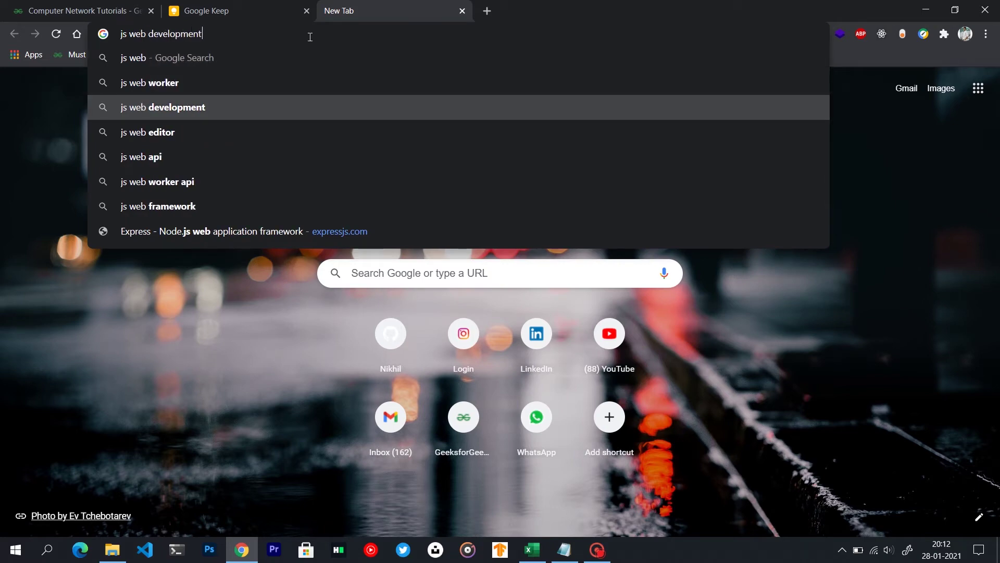
pyautogui.press('Return')
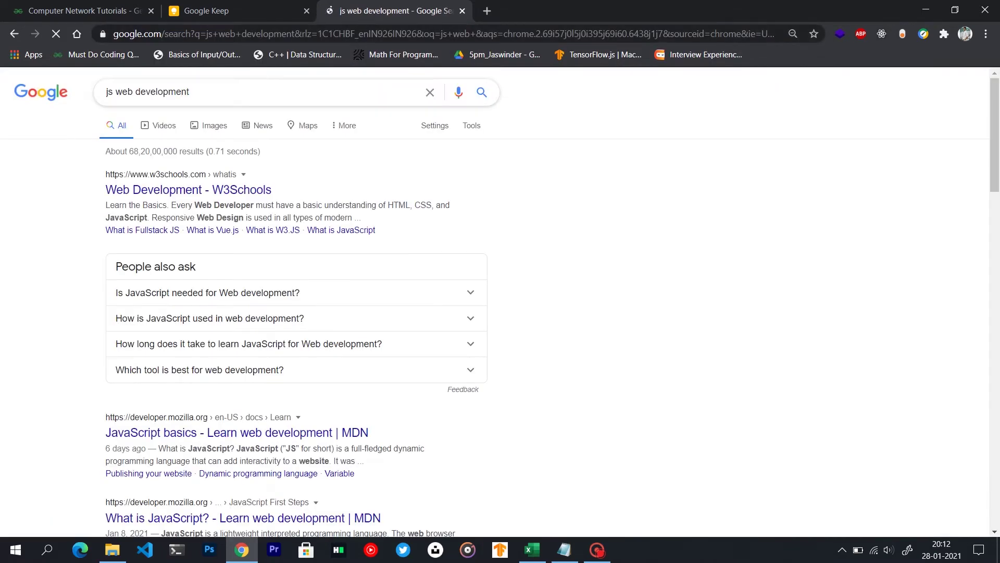
pyautogui.click(235, 92)
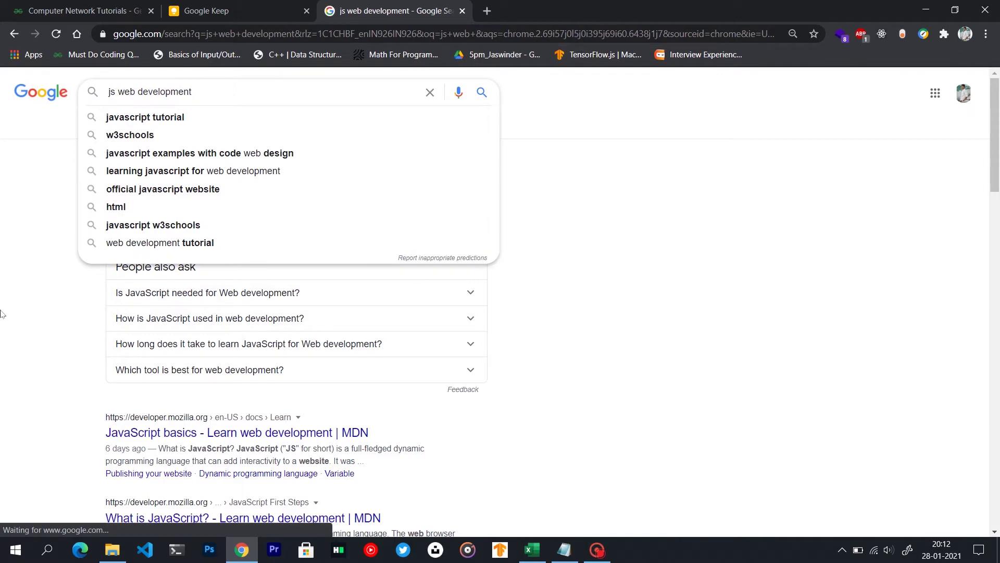
pyautogui.click(230, 93)
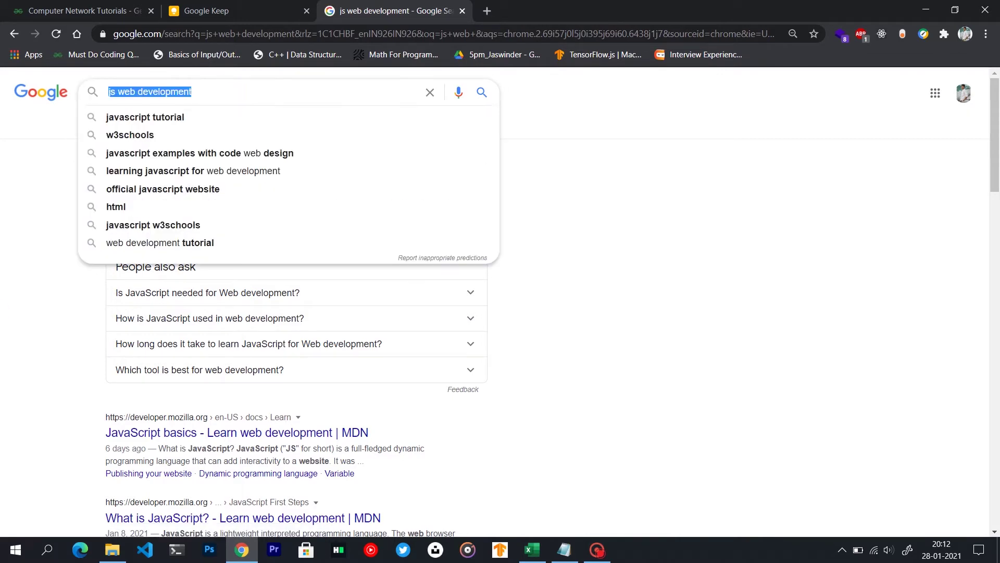
pyautogui.write('xss')
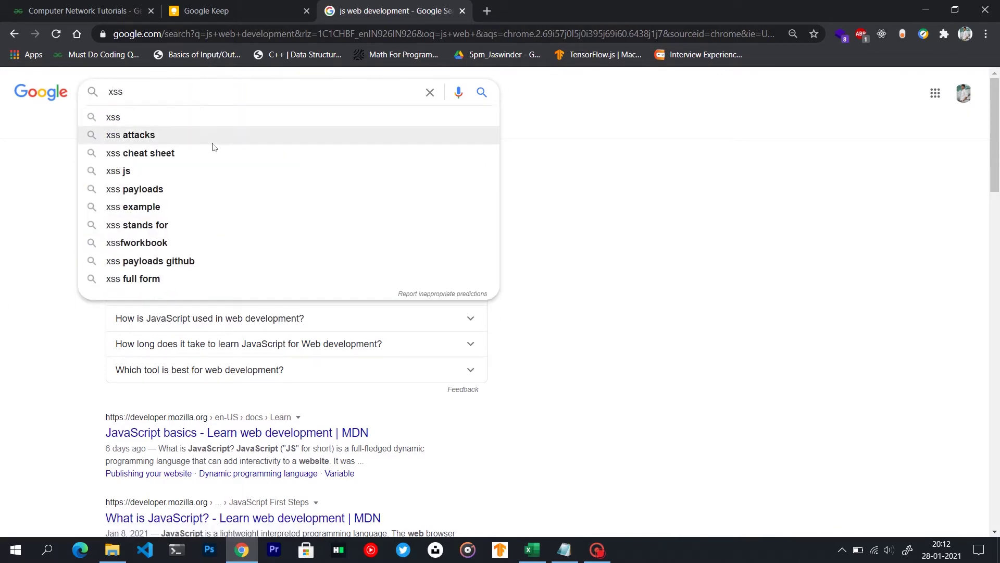
pyautogui.click(130, 134)
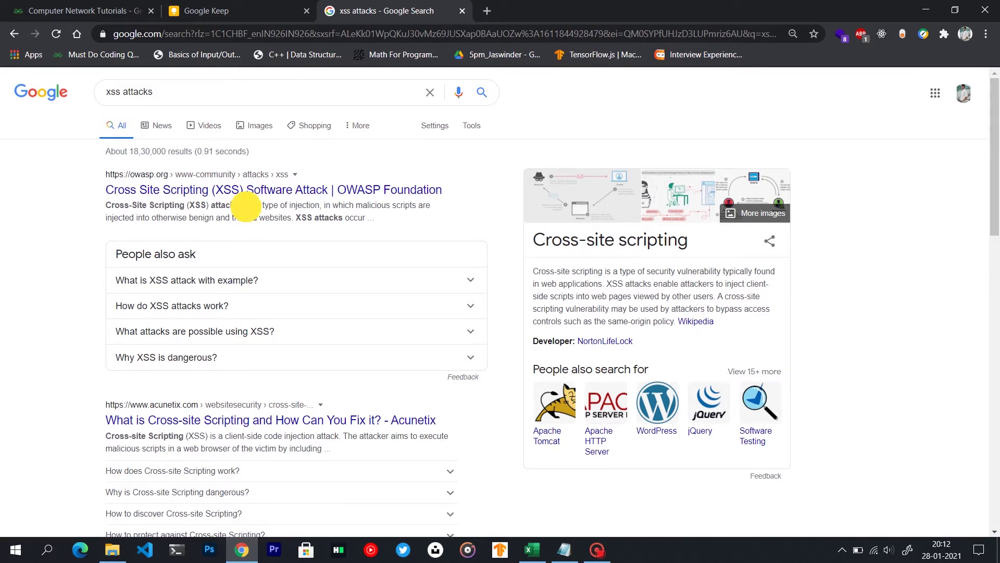
# - Highlight the OWASP XSS snippet and the Cross-site scripting summary while reading
pyautogui.moveTo(246, 205); pyautogui.dragTo(391, 218)
pyautogui.click(371, 217)
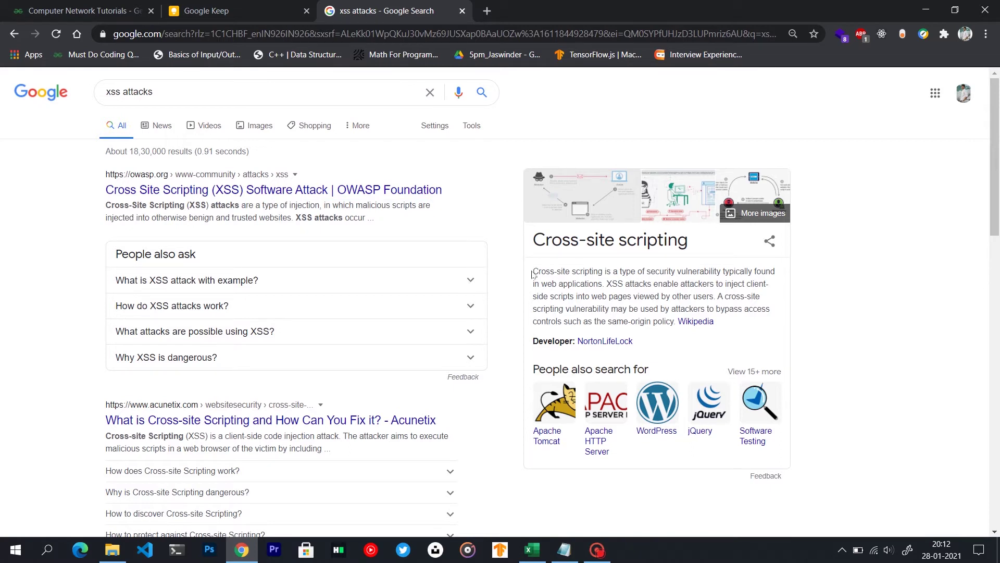
pyautogui.moveTo(533, 273); pyautogui.dragTo(685, 320)
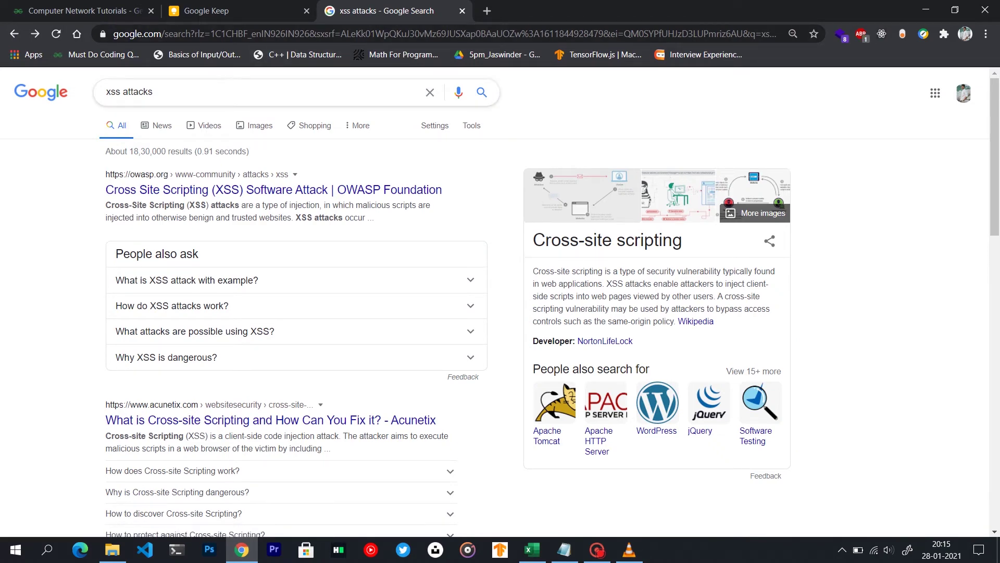
# - Select the 'xss attacks' query and clear the Google search box
pyautogui.doubleClick(217, 91)
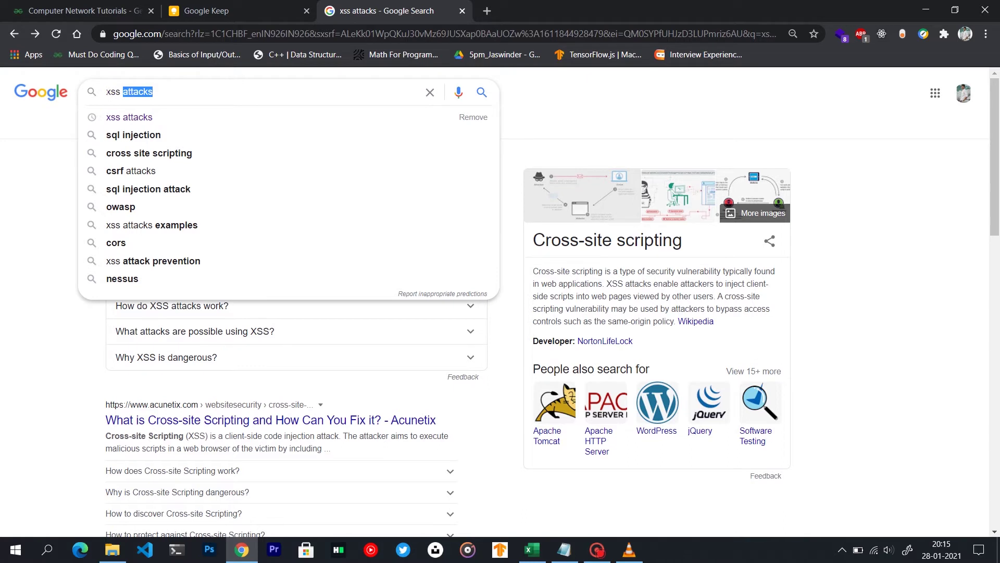
pyautogui.moveTo(106, 91); pyautogui.dragTo(156, 93)
pyautogui.click(156, 93)
pyautogui.hotkey('ctrl', 'a')
pyautogui.click(430, 91)
pyautogui.click(642, 99)
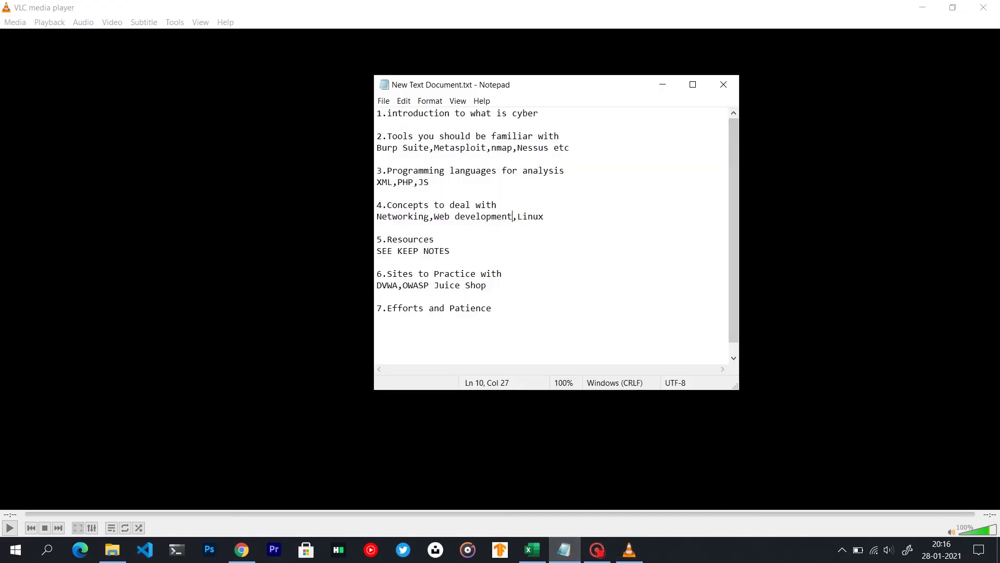
# - Highlight roadmap points 3 (programming languages) and 4 (concepts), then minimize Notepad
pyautogui.moveTo(430, 181); pyautogui.dragTo(381, 177)
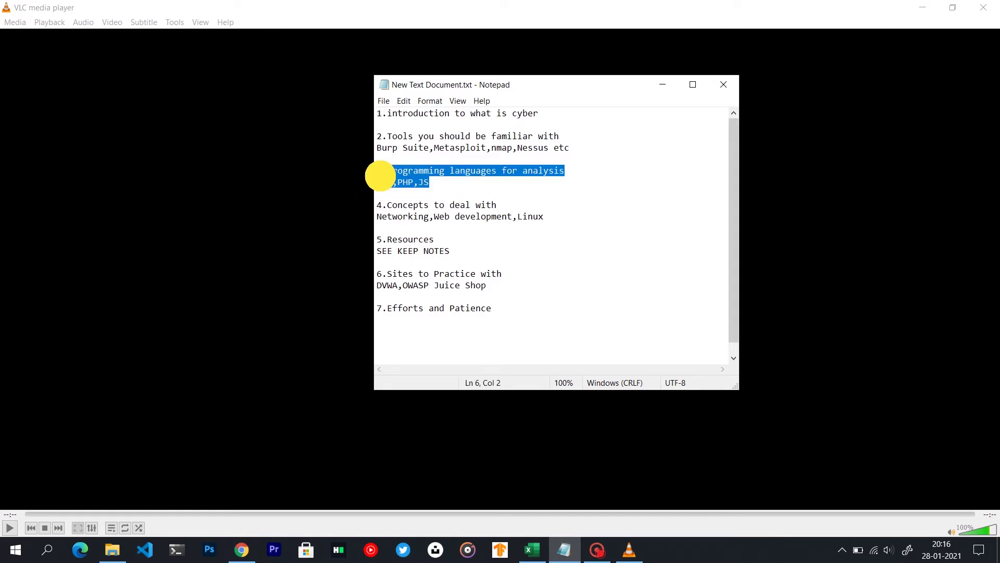
pyautogui.click(445, 193)
pyautogui.moveTo(544, 216); pyautogui.dragTo(353, 205)
pyautogui.click(663, 84)
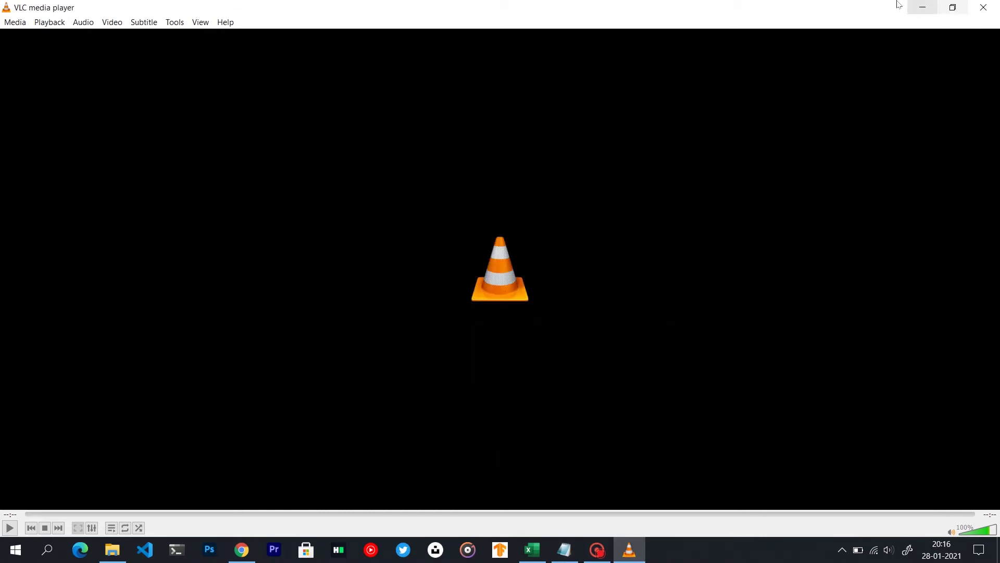
# - Minimize the media player and search Google for 'kali docs', fixing typos
pyautogui.click(923, 7)
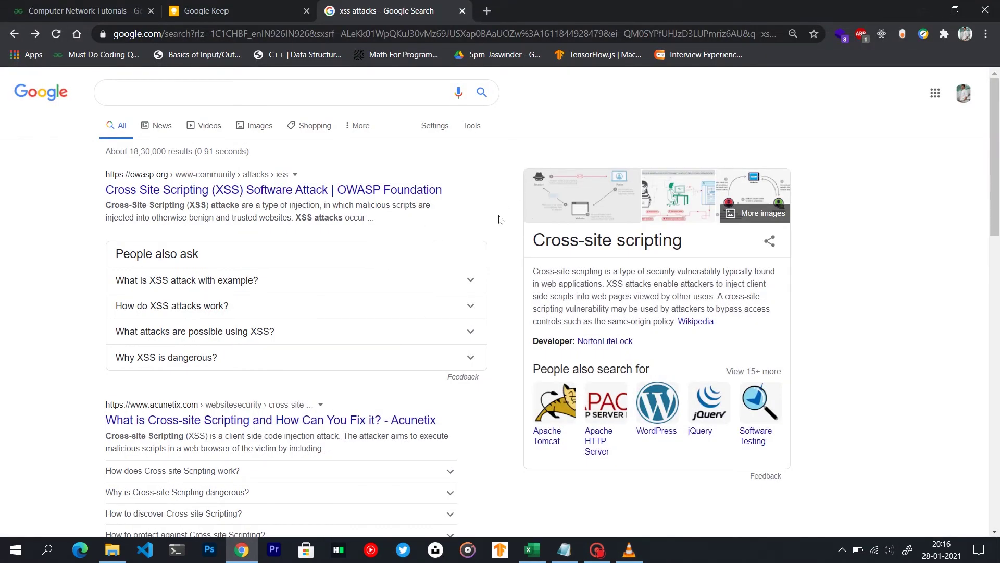
pyautogui.click(401, 91)
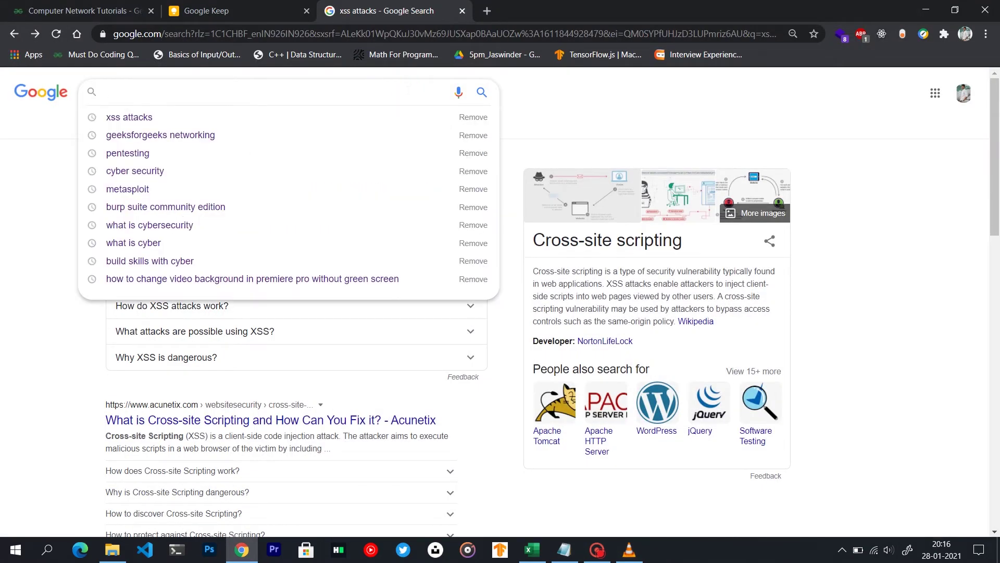
pyautogui.click(5, 219)
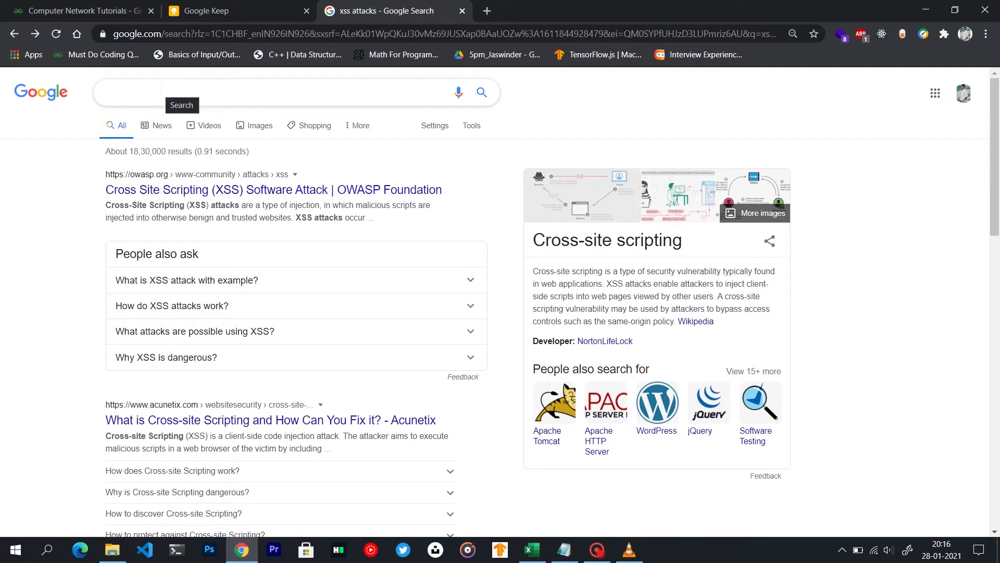
pyautogui.click(161, 91)
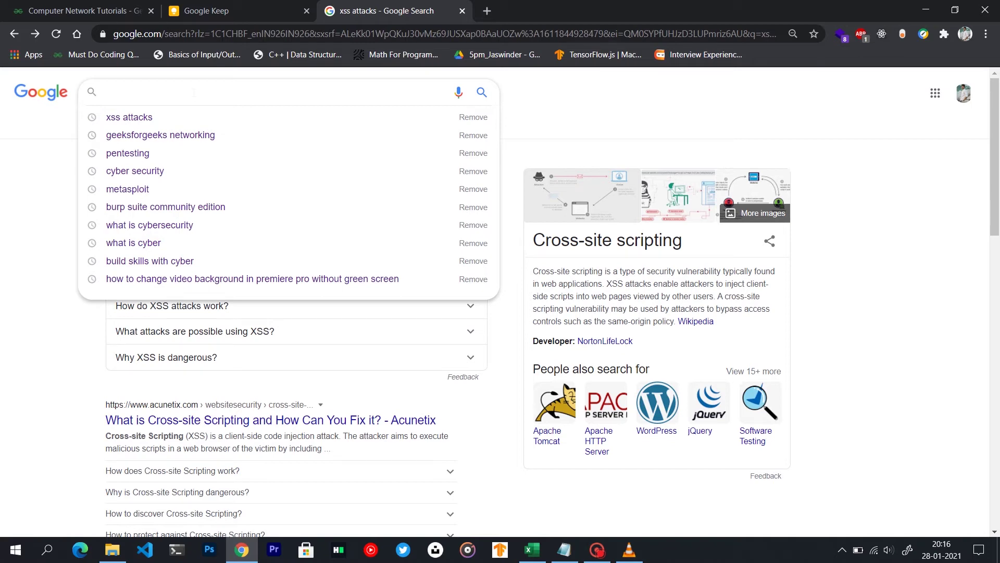
pyautogui.click(119, 95)
pyautogui.write('k')
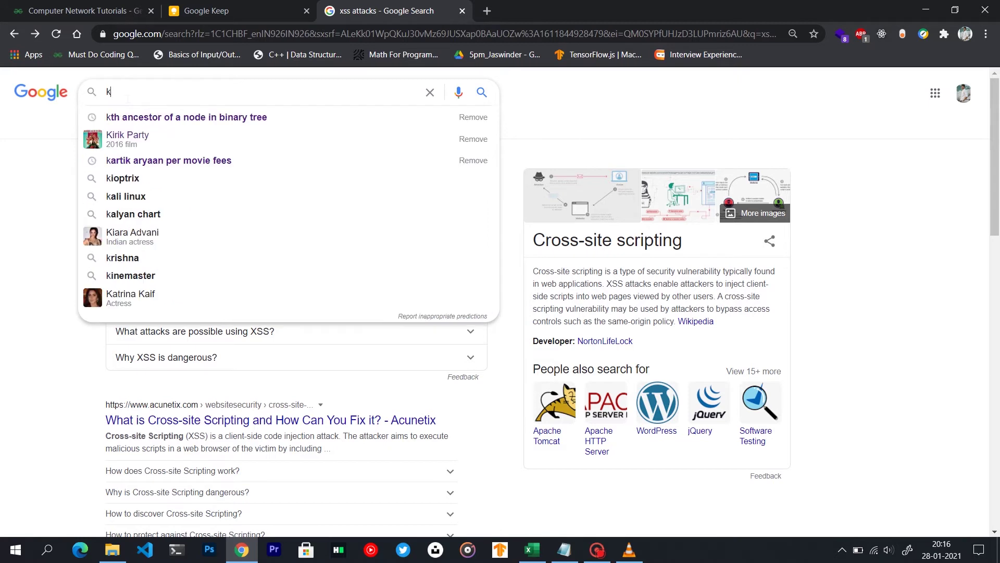
pyautogui.write('a')
pyautogui.press('BackSpace')
pyautogui.write('l')
pyautogui.press('BackSpace')
pyautogui.write('ali docs')
pyautogui.press('Return')
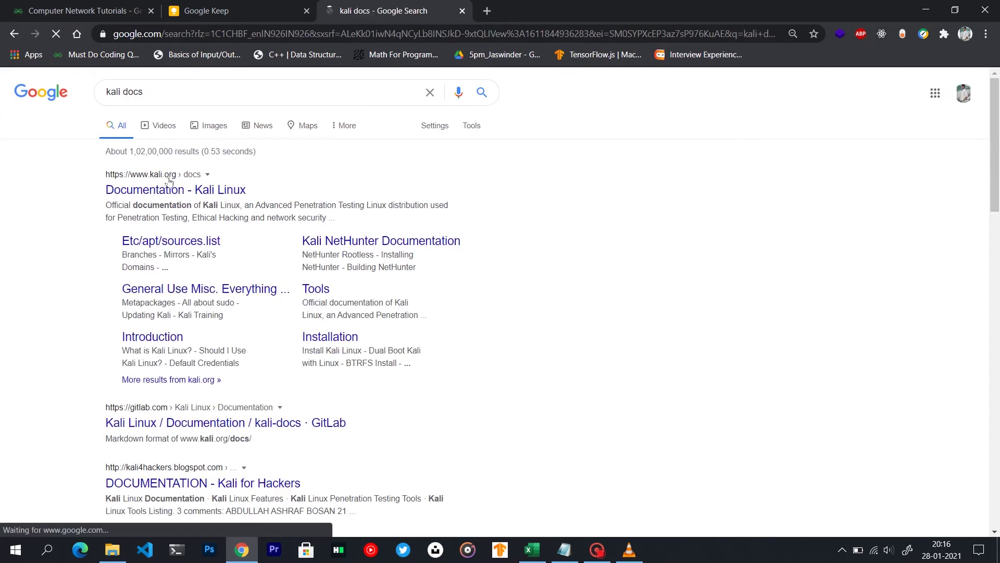
# - Open Kali Linux Documentation, visit the Kali Tools site, then return to kali.org/docs
pyautogui.click(174, 189)
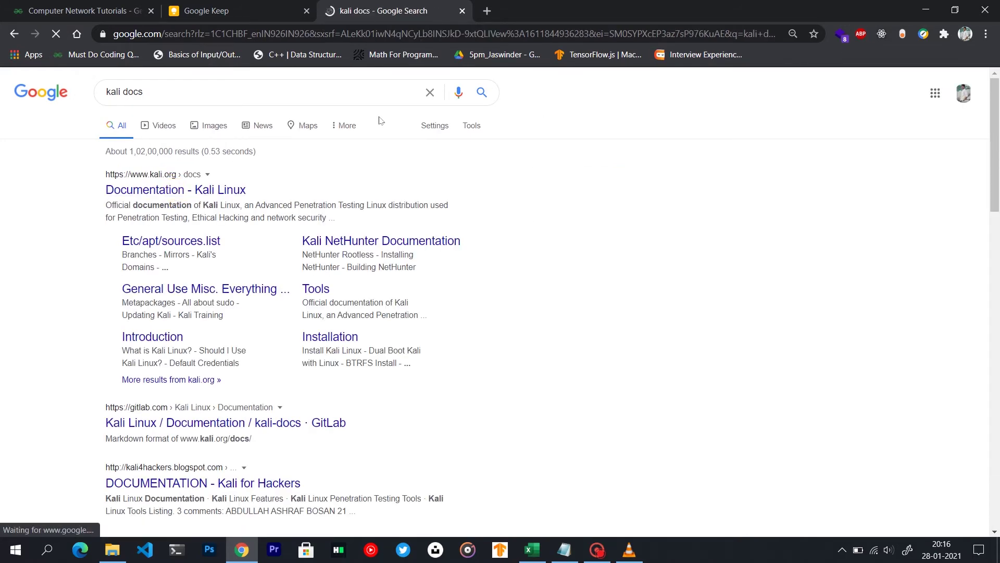
pyautogui.scroll(-5, 603, 415)
pyautogui.scroll(-3, 605, 419)
pyautogui.scroll(4, 604, 419)
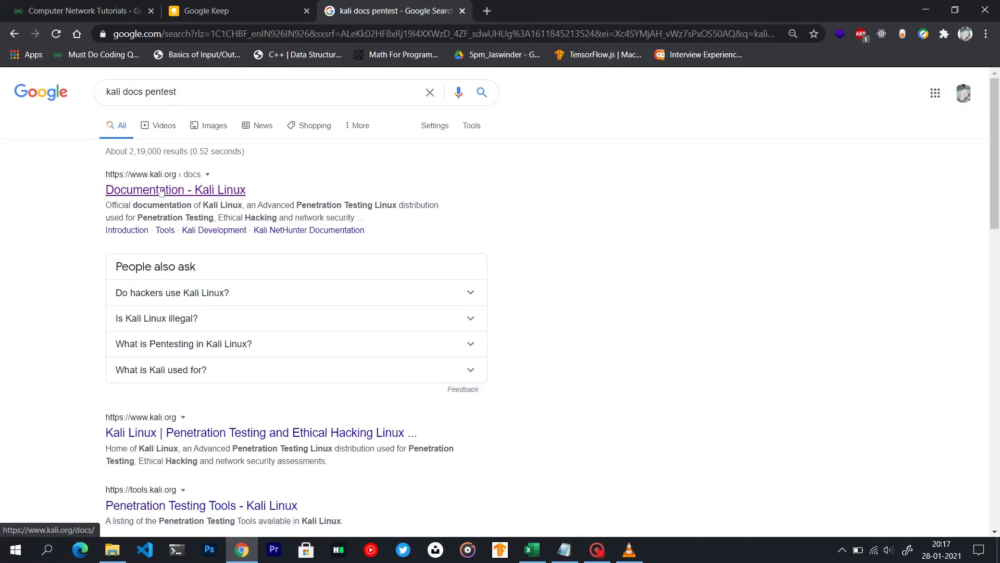
pyautogui.click(164, 191)
pyautogui.click(708, 90)
pyautogui.click(717, 125)
pyautogui.moveTo(706, 89)
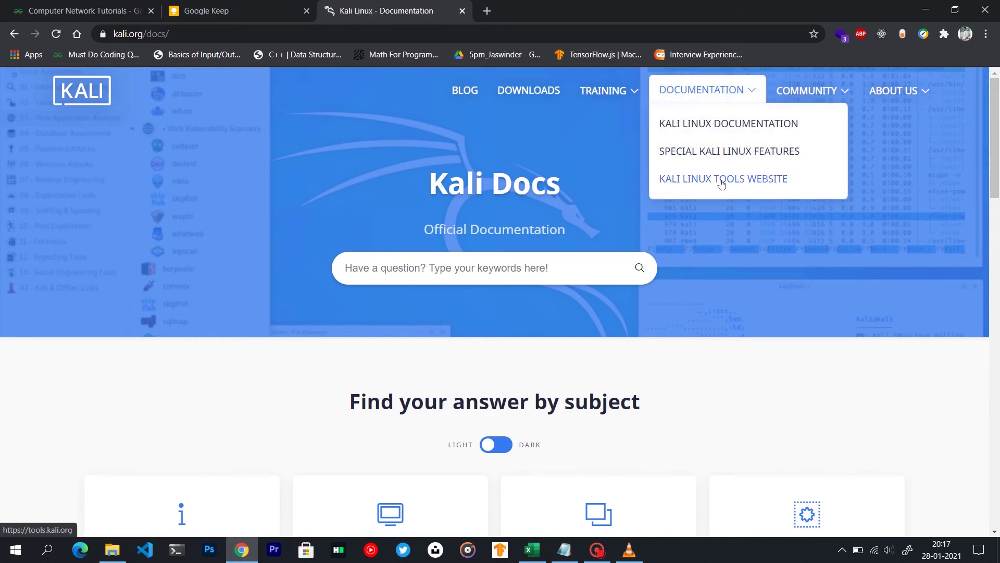
pyautogui.click(720, 185)
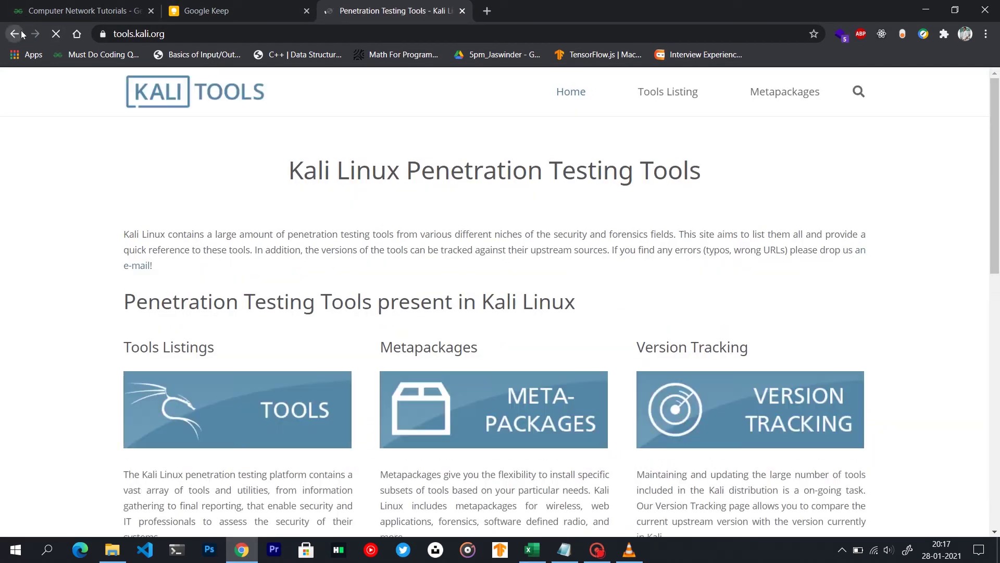
pyautogui.click(23, 34)
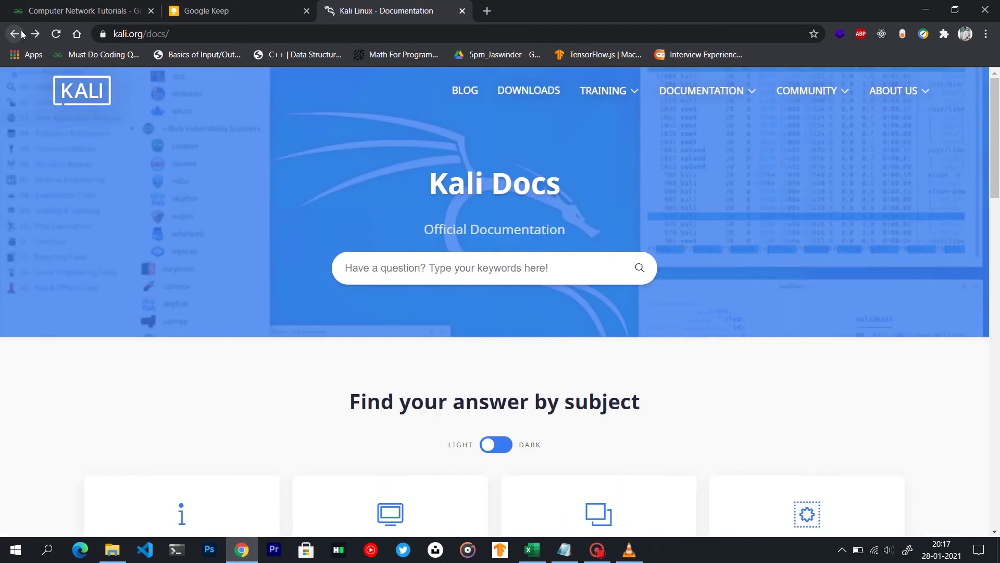
pyautogui.click(22, 33)
# - In a new tab, search 'accunetix pentesting' and open Acunetix's penetration testing page
pyautogui.click(487, 12)
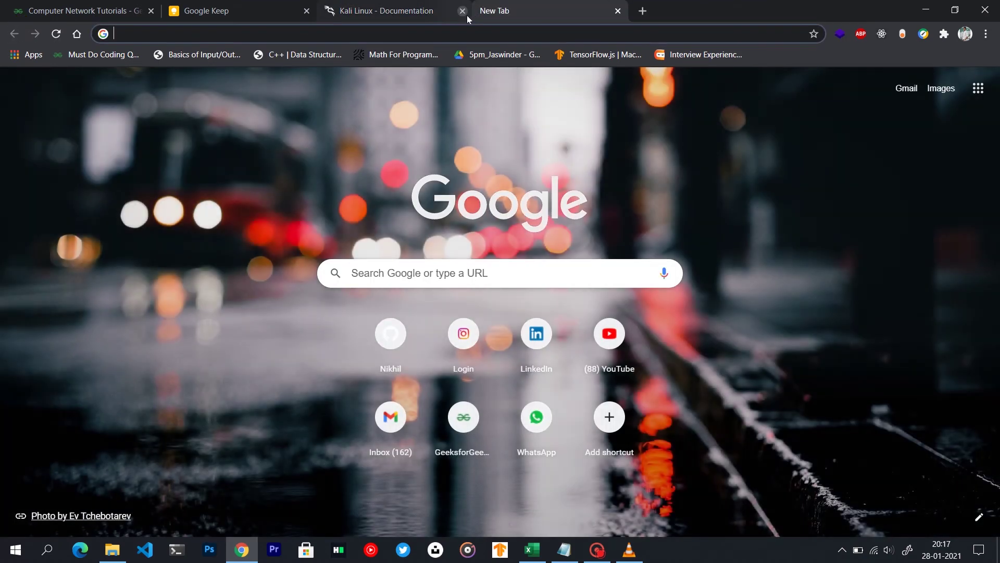
pyautogui.write('accunetix')
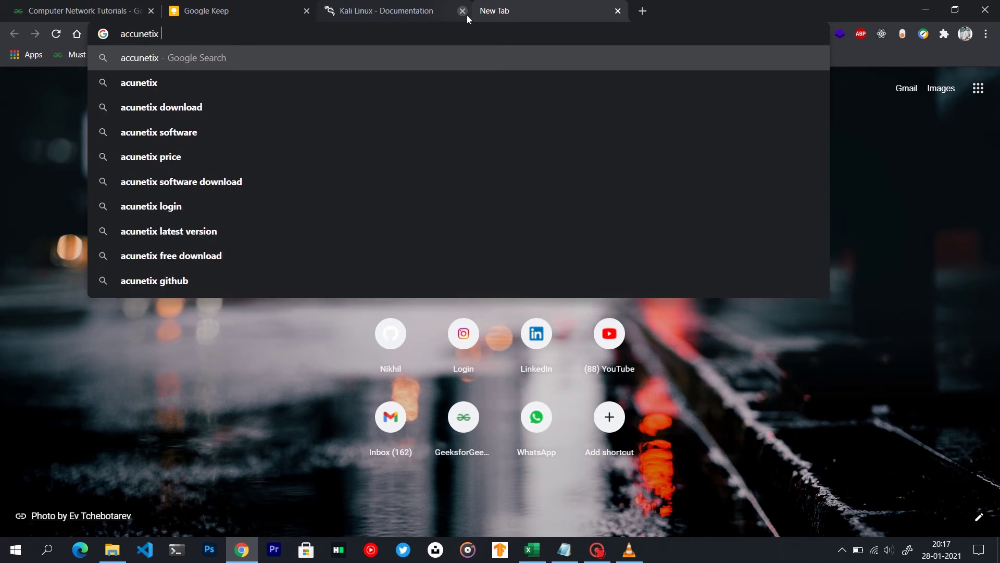
pyautogui.write(' pentesting')
pyautogui.press('Return')
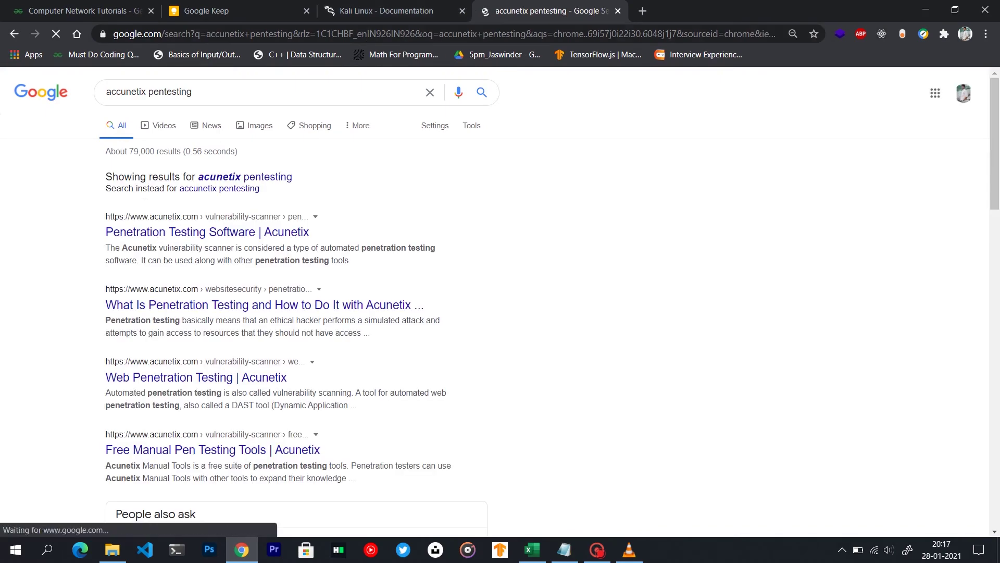
pyautogui.click(208, 232)
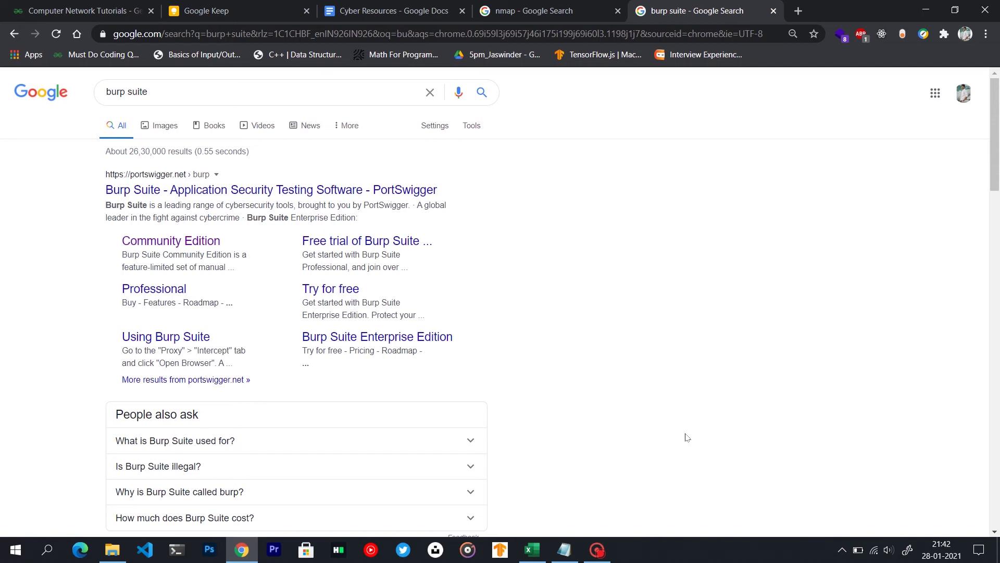
pyautogui.click(564, 550)
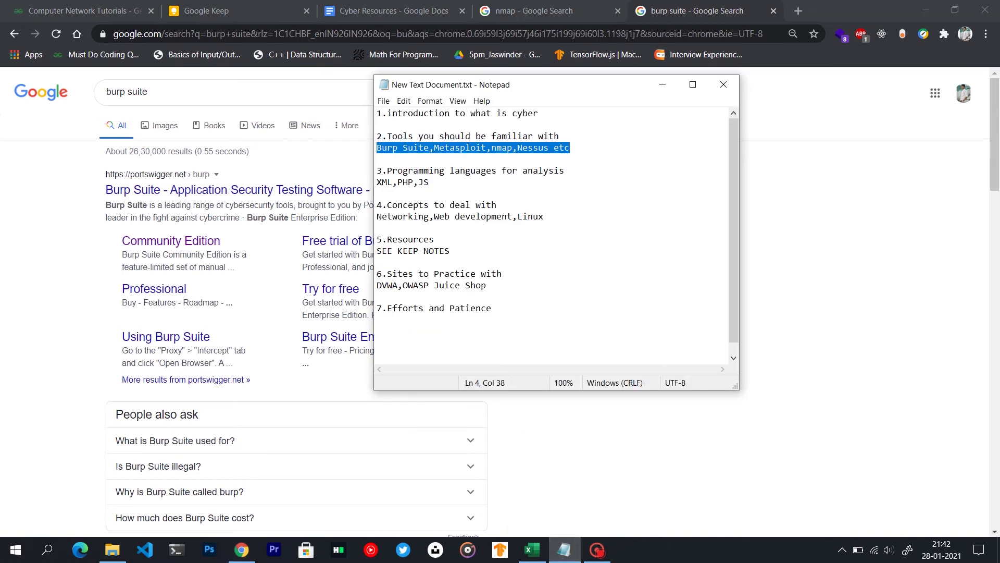
pyautogui.click(594, 148)
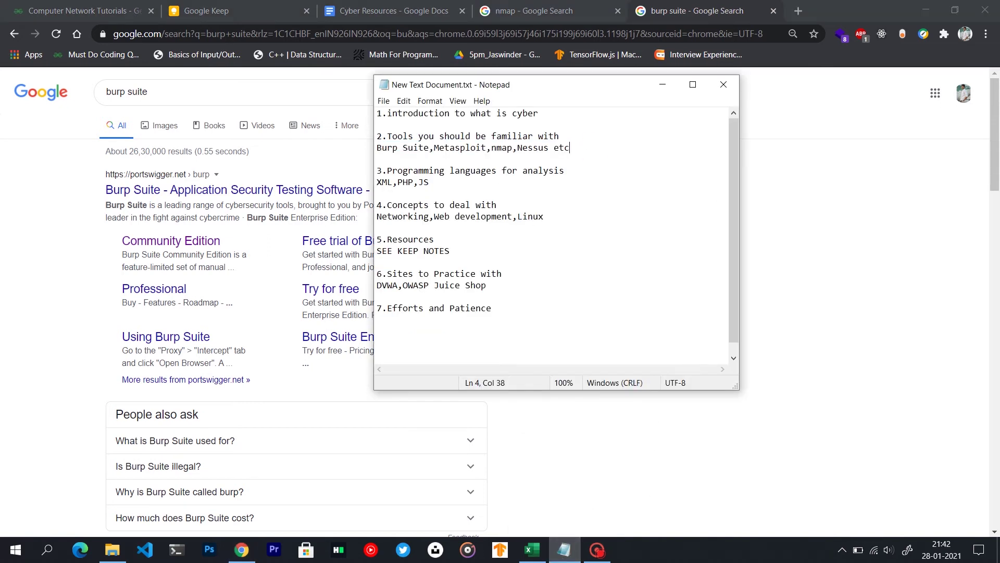
pyautogui.moveTo(435, 136); pyautogui.dragTo(460, 147)
pyautogui.doubleClick(461, 148)
pyautogui.click(486, 148)
pyautogui.click(573, 8)
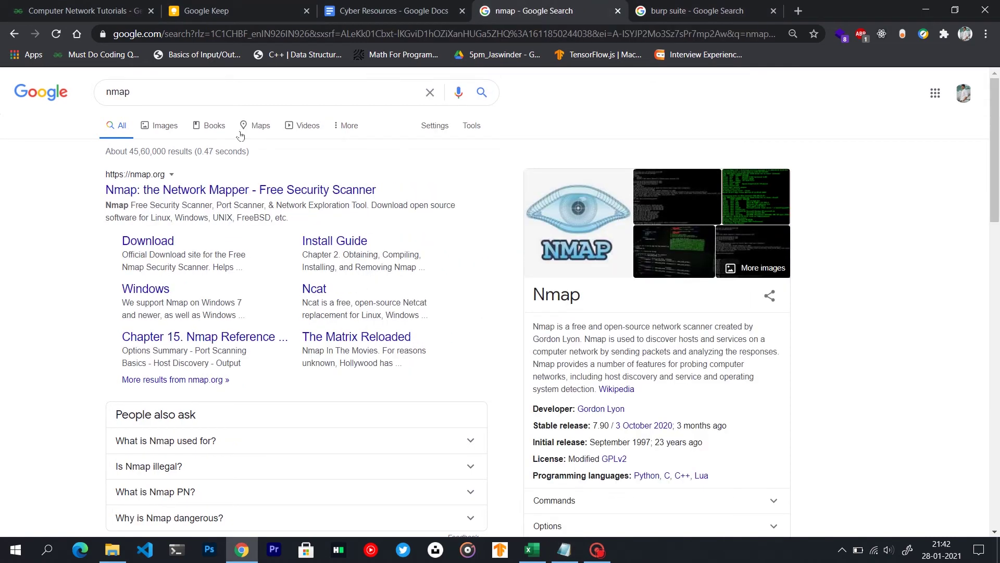
pyautogui.click(144, 94)
pyautogui.doubleClick(125, 93)
pyautogui.click(69, 208)
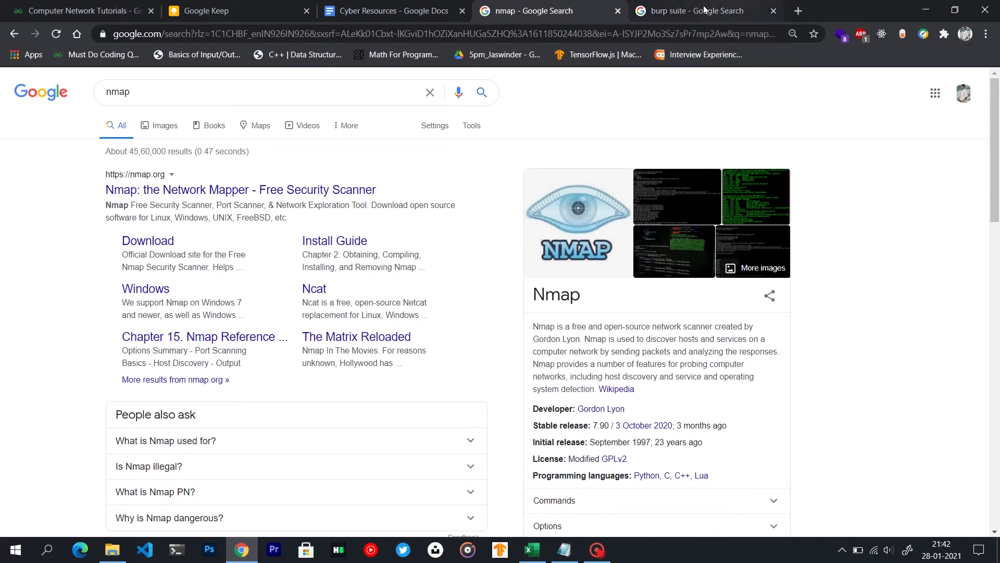
pyautogui.click(678, 11)
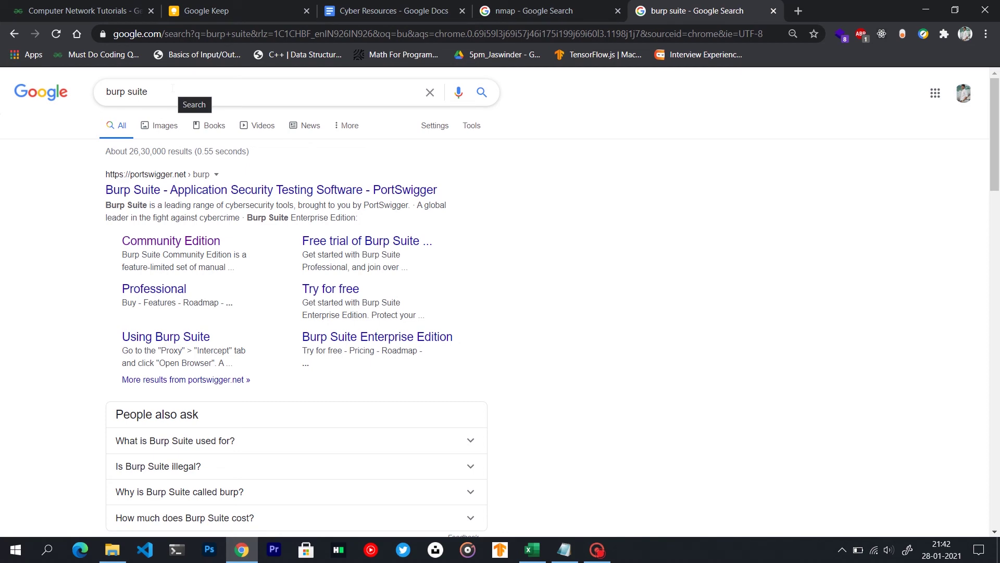
pyautogui.scroll(-3, 691, 426)
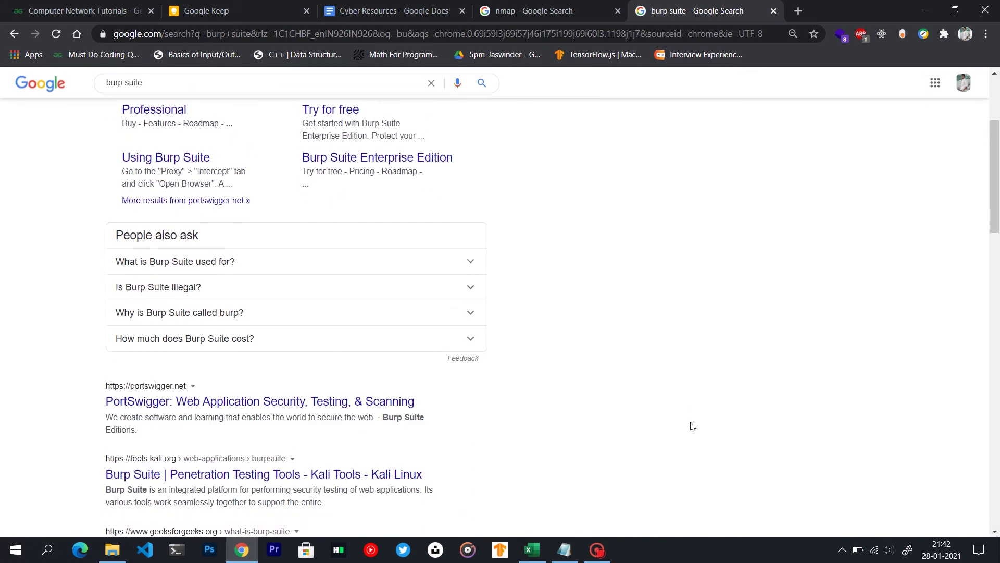
pyautogui.scroll(3, 691, 427)
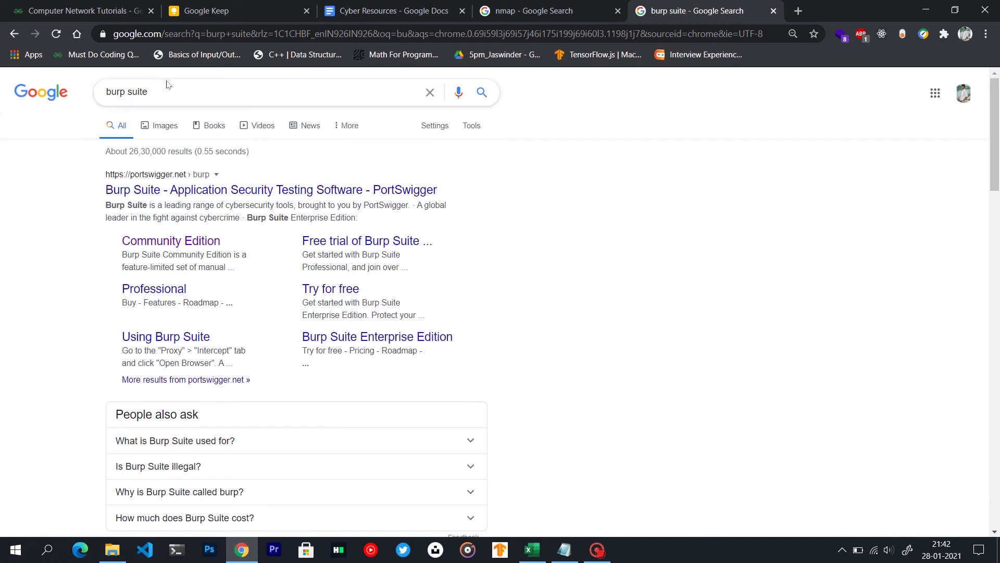
pyautogui.click(174, 93)
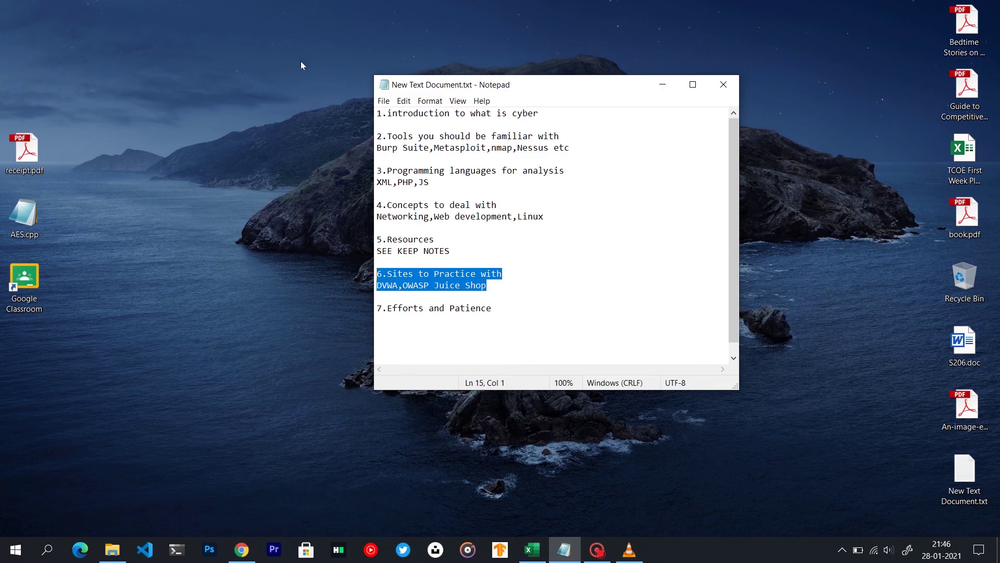
# - Leave the practice-sites line in Notepad and switch to Chrome to open dvwa.co.uk
pyautogui.click(492, 284)
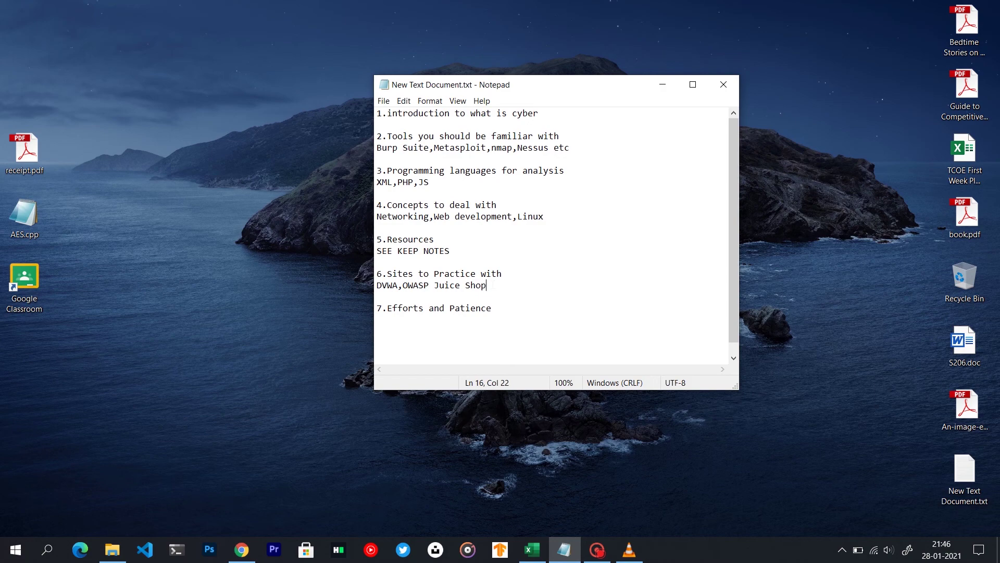
pyautogui.click(241, 550)
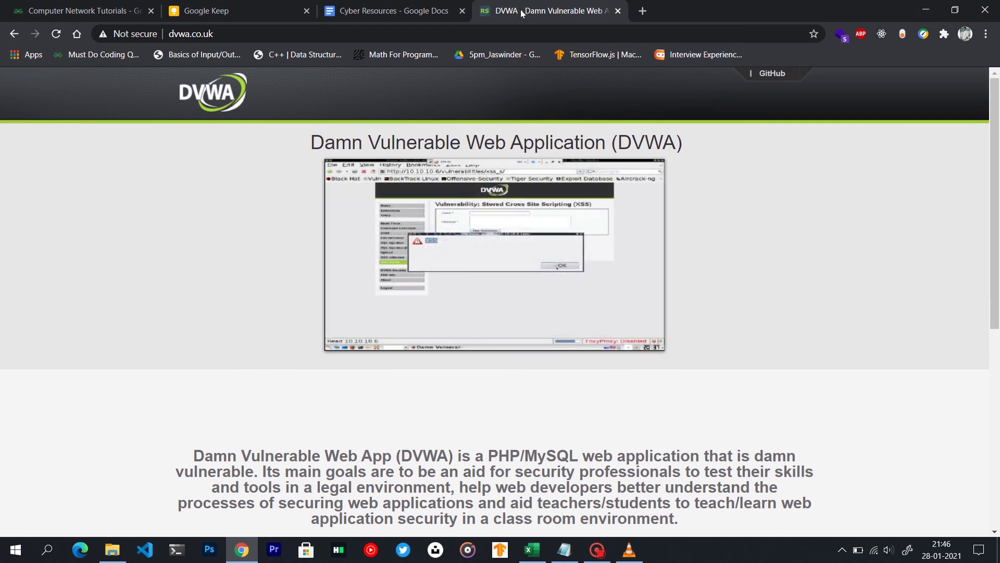
# - Minimize Chrome and select 'OWASP Juice Shop' on the Notepad practice-sites line
pyautogui.click(925, 10)
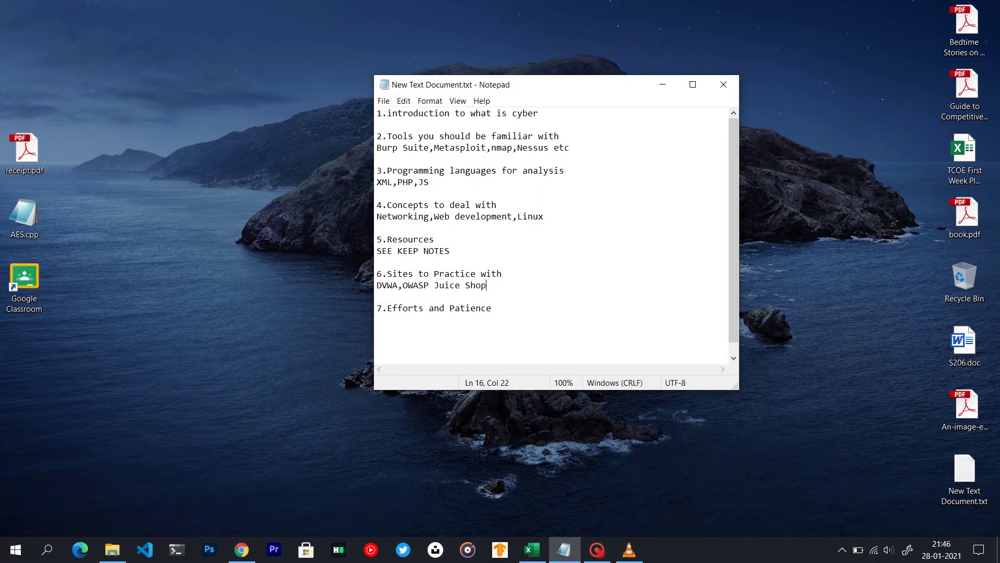
pyautogui.moveTo(378, 285); pyautogui.dragTo(501, 284)
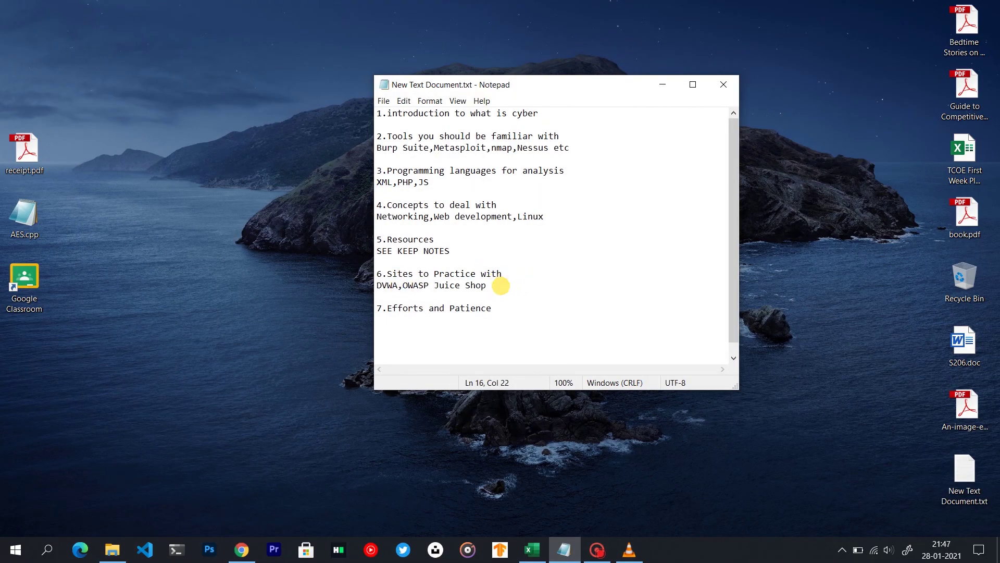